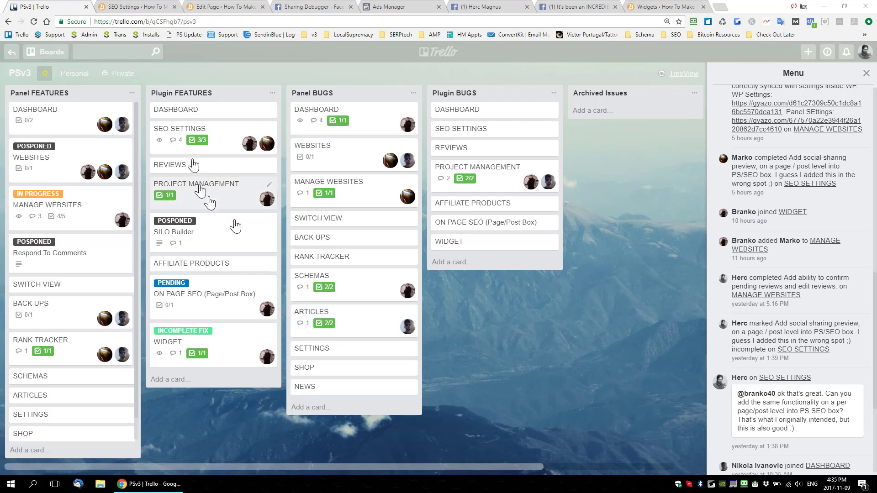
- Review the Facebook pixel code in the site's global scripts and show the custom scripts area of the USI Tech Review page
{"action": "left_click", "coordinate": [133, 8]}
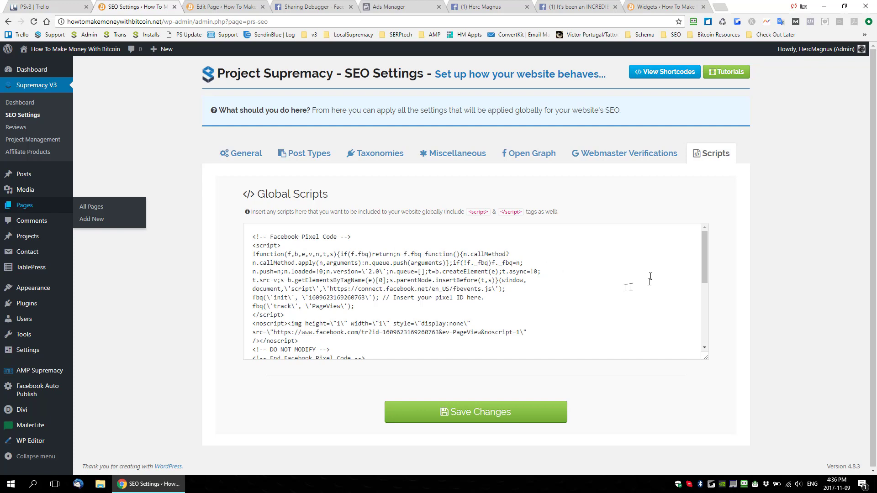
{"action": "left_click", "coordinate": [219, 10]}
{"action": "scroll", "coordinate": [338, 128], "scroll_direction": "up", "scroll_amount": 4}
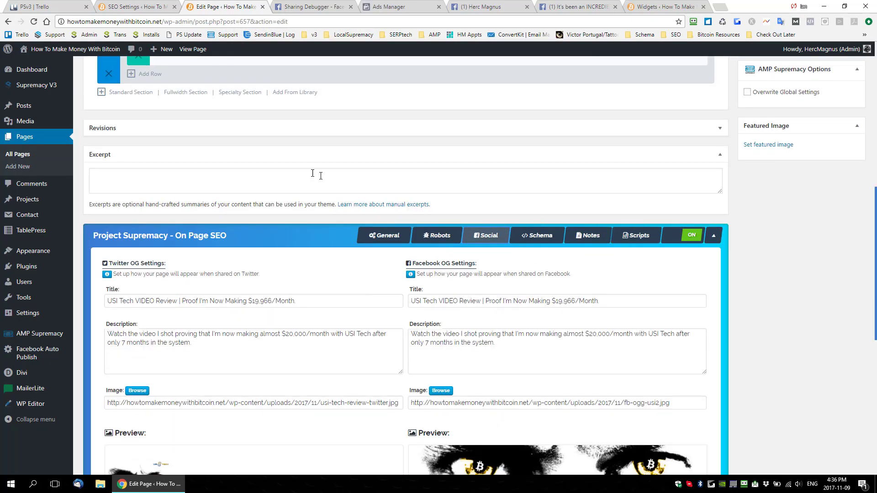
{"action": "left_click", "coordinate": [644, 237]}
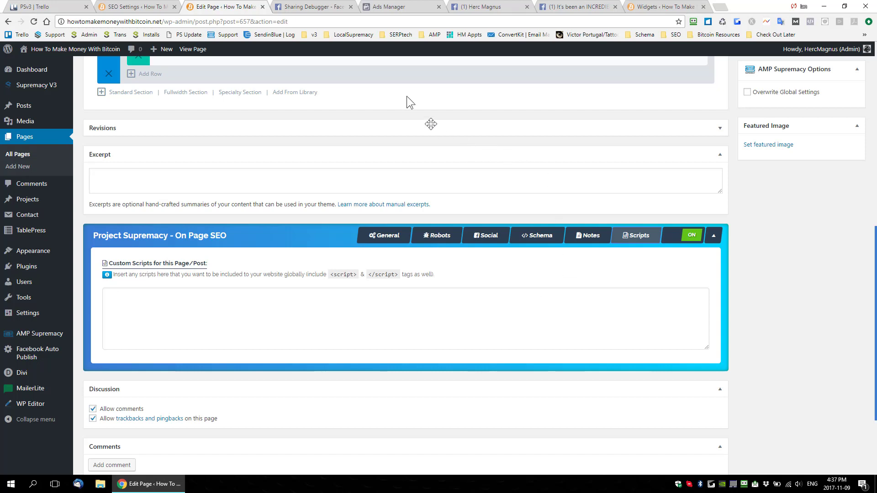
- Place the Ads Manager browser tab beside the page editor and examine the HowToMakeMoneyWithBitcoin and USI Tech Page audience sizes
{"action": "left_click", "coordinate": [397, 7]}
{"action": "left_click_drag", "start_coordinate": [398, 6], "coordinate": [315, 6]}
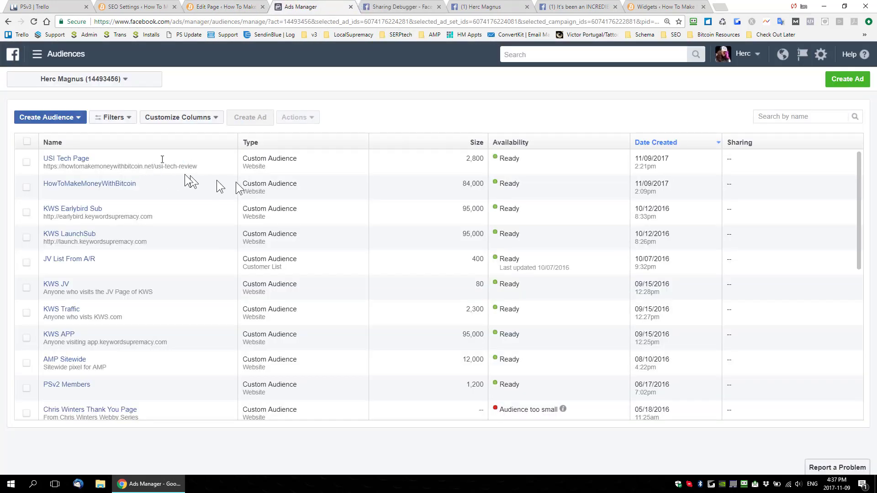
{"action": "mouse_move", "coordinate": [184, 189]}
{"action": "left_click_drag", "start_coordinate": [460, 183], "coordinate": [482, 183]}
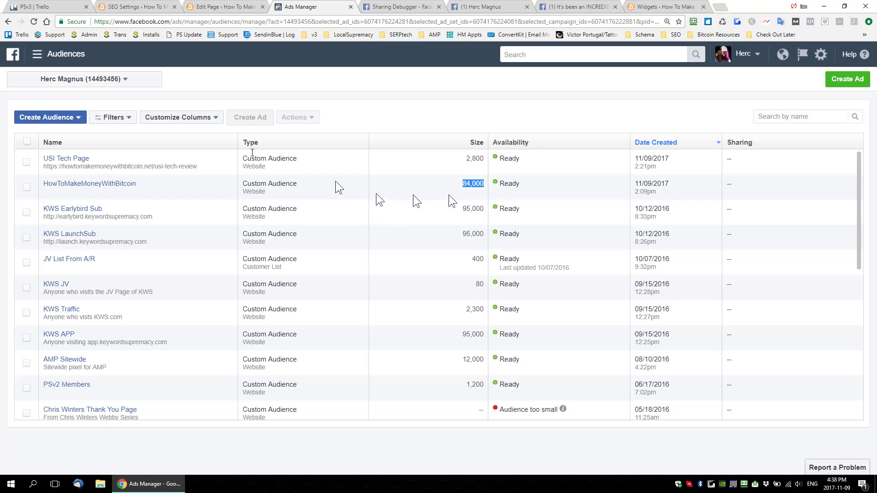
{"action": "mouse_move", "coordinate": [168, 163]}
- Visit the site's global SEO settings and examine the Twitter and Facebook social settings and previews of the USI Tech Review page
{"action": "left_click", "coordinate": [145, 6]}
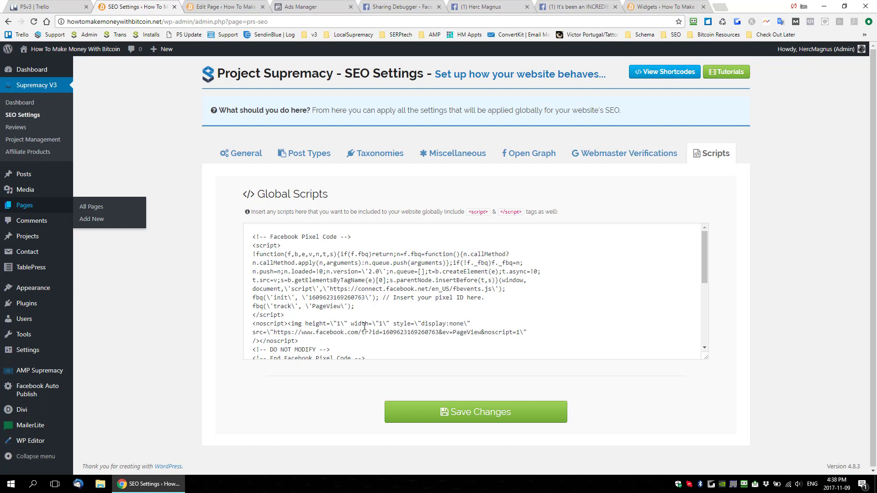
{"action": "left_click", "coordinate": [525, 160]}
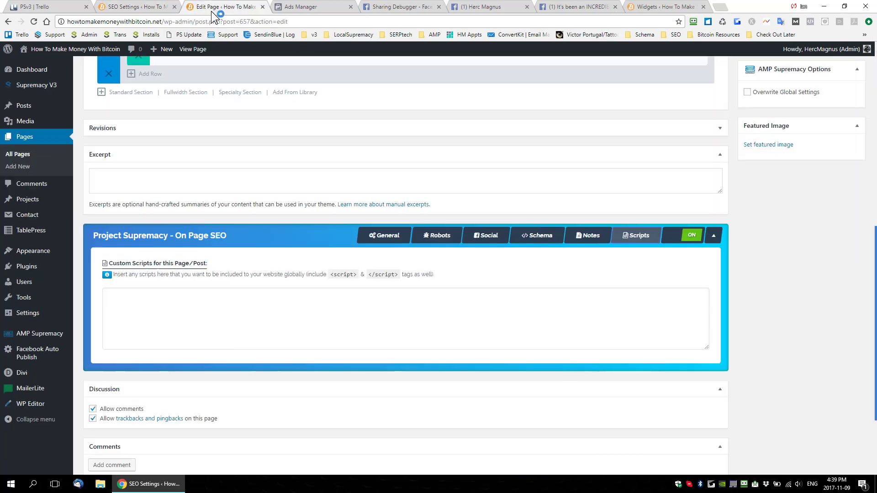
{"action": "left_click", "coordinate": [211, 9]}
{"action": "scroll", "coordinate": [320, 160], "scroll_direction": "up", "scroll_amount": 5}
{"action": "scroll", "coordinate": [346, 175], "scroll_direction": "up", "scroll_amount": 3}
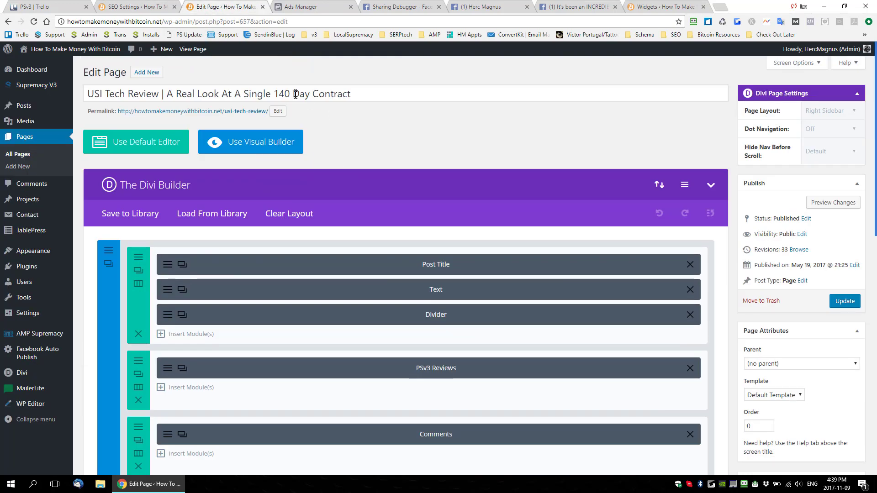
{"action": "scroll", "coordinate": [602, 180], "scroll_direction": "down", "scroll_amount": 1}
{"action": "scroll", "coordinate": [602, 180], "scroll_direction": "down", "scroll_amount": 7}
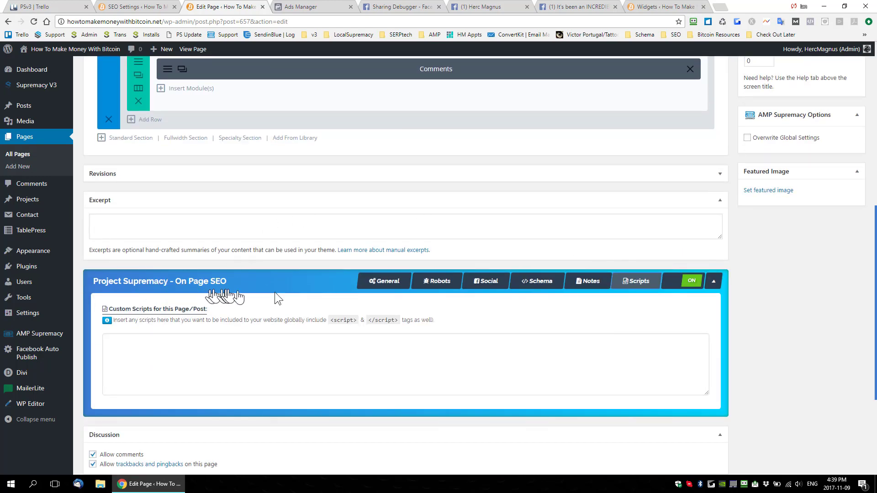
{"action": "left_click", "coordinate": [489, 282]}
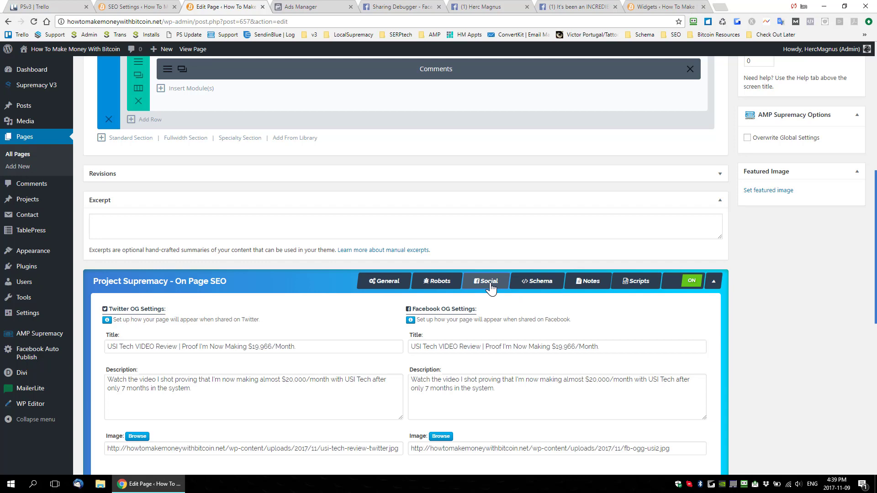
{"action": "scroll", "coordinate": [488, 274], "scroll_direction": "down", "scroll_amount": 4}
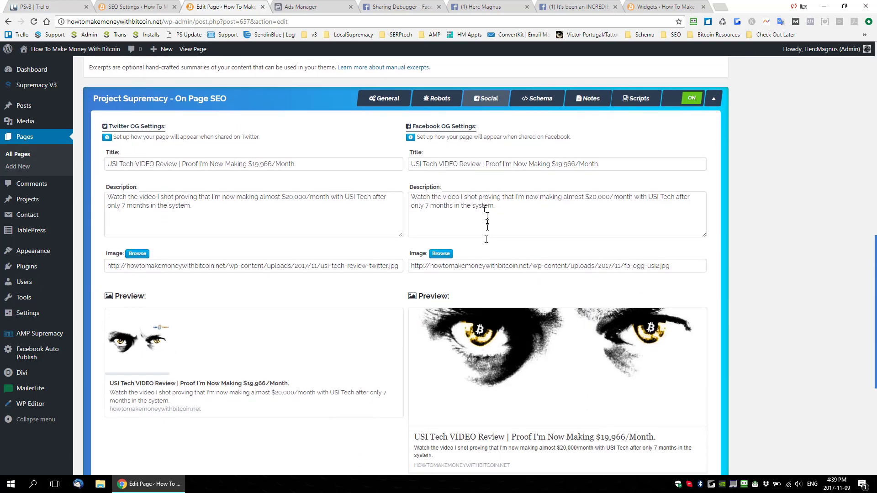
{"action": "scroll", "coordinate": [503, 283], "scroll_direction": "down", "scroll_amount": 2}
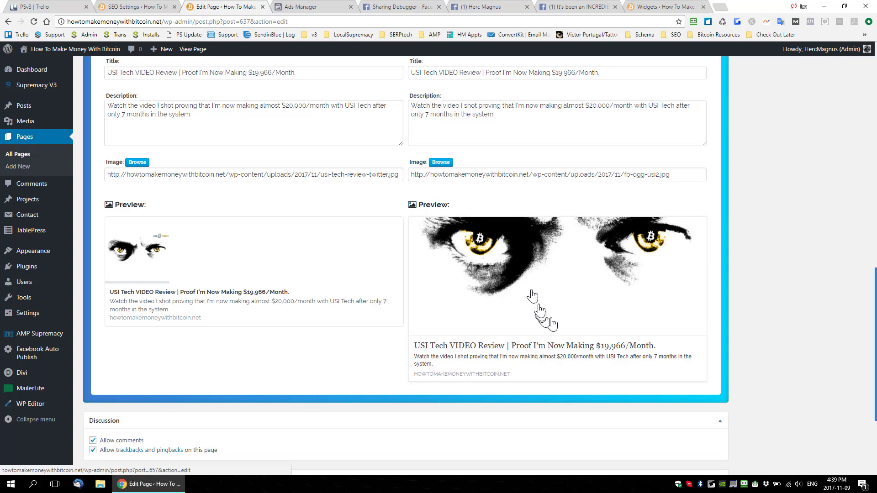
- Run the Facebook Sharing Debugger on the were-not-in-a-bubble-were-in-a-rocket-ship blog post and examine its link preview
{"action": "left_click", "coordinate": [394, 12]}
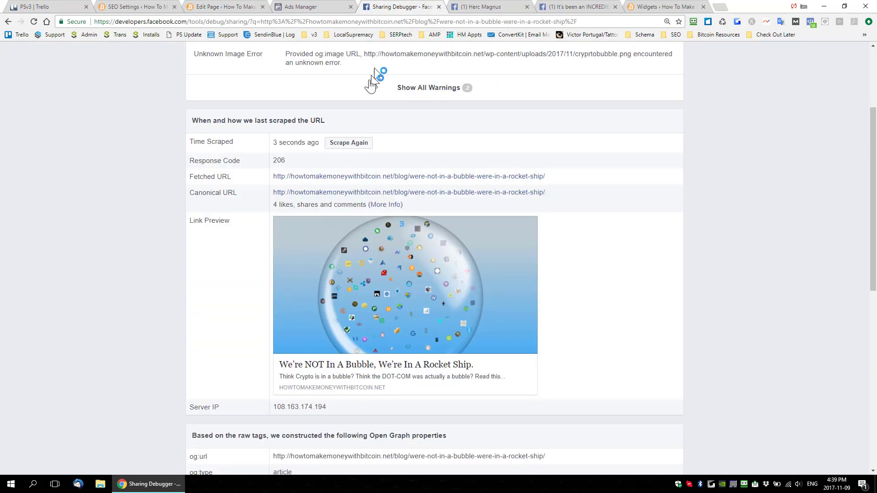
{"action": "scroll", "coordinate": [364, 133], "scroll_direction": "up", "scroll_amount": 3}
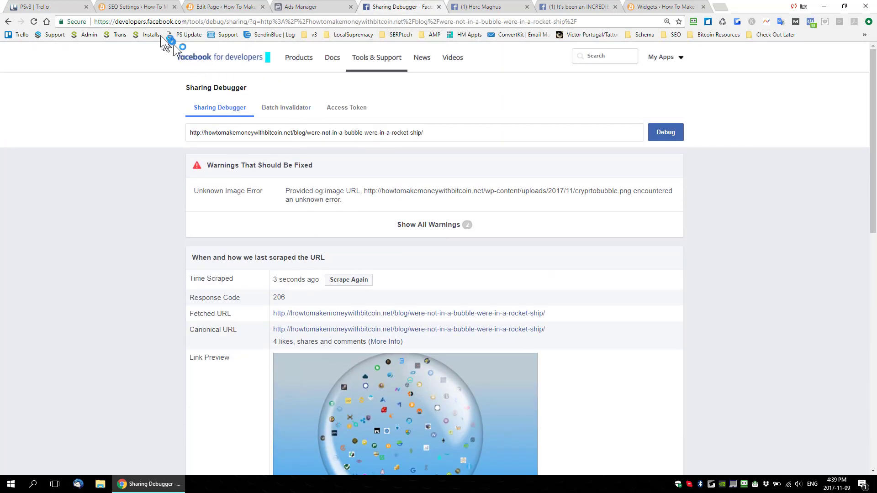
{"action": "left_click_drag", "start_coordinate": [249, 87], "coordinate": [185, 87]}
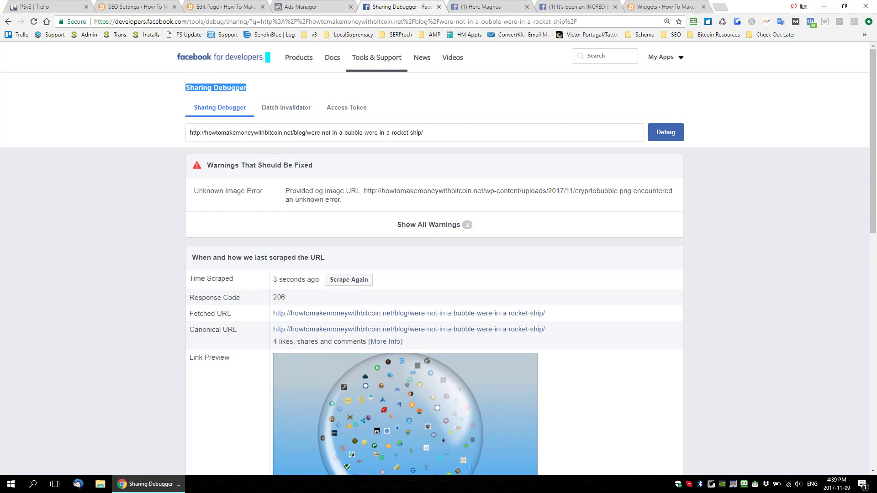
{"action": "left_click", "coordinate": [280, 91]}
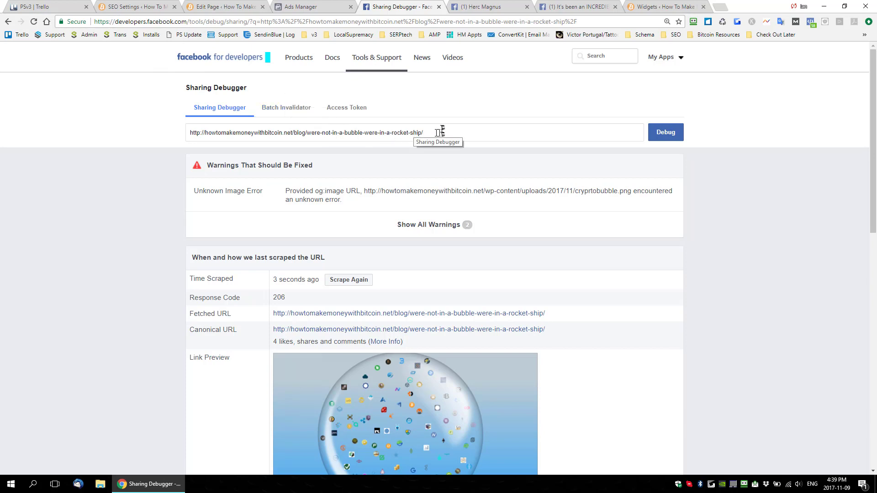
{"action": "left_click_drag", "start_coordinate": [441, 133], "coordinate": [186, 129]}
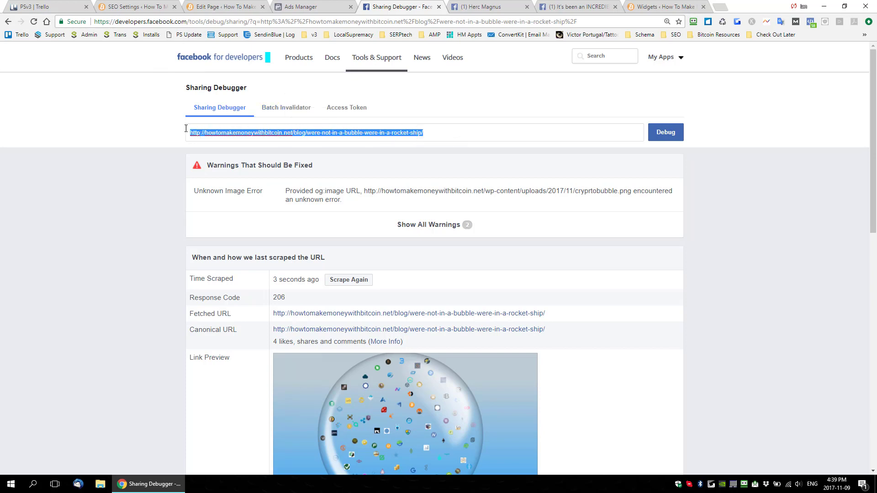
{"action": "left_click", "coordinate": [665, 137]}
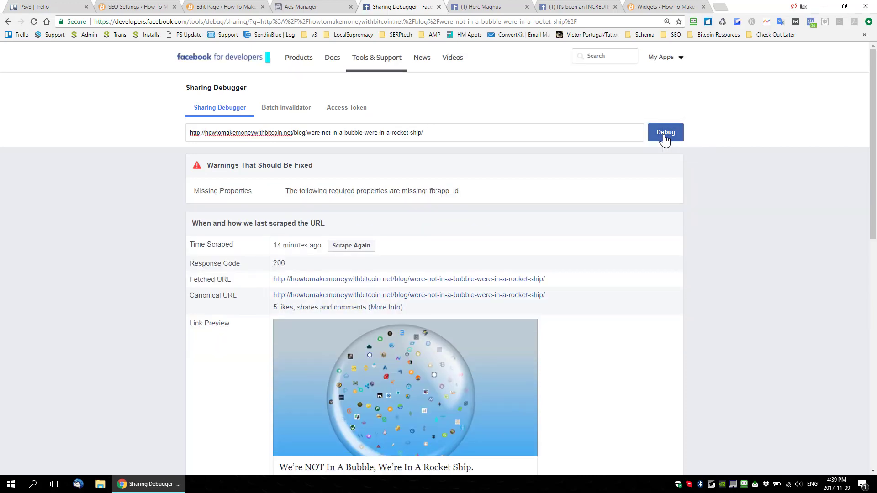
{"action": "scroll", "coordinate": [662, 270], "scroll_direction": "down", "scroll_amount": 2}
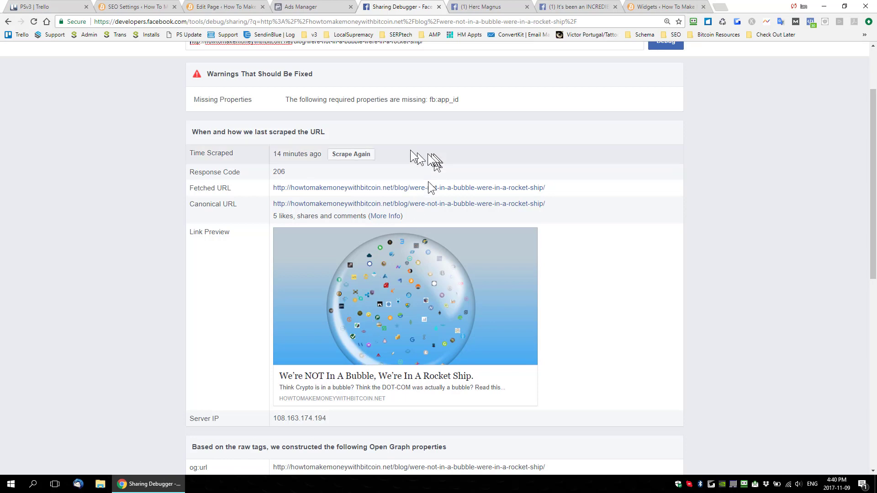
{"action": "scroll", "coordinate": [427, 157], "scroll_direction": "up", "scroll_amount": 2}
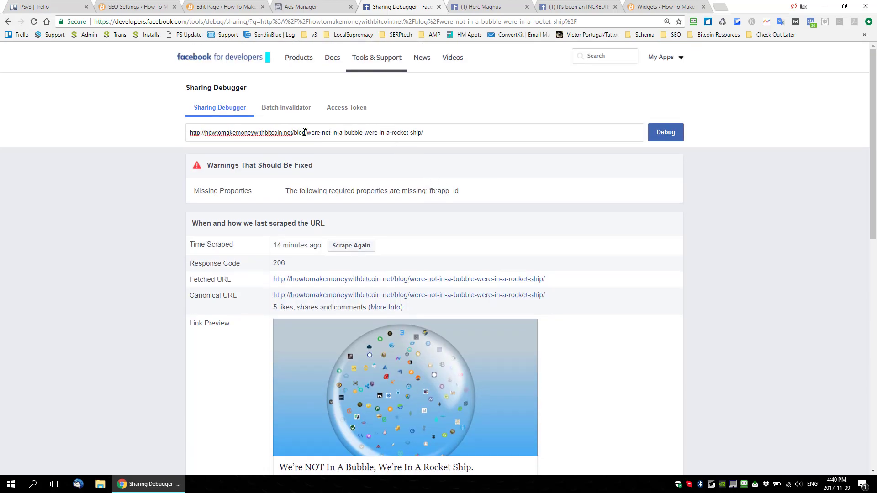
{"action": "left_click_drag", "start_coordinate": [295, 132], "coordinate": [642, 144]}
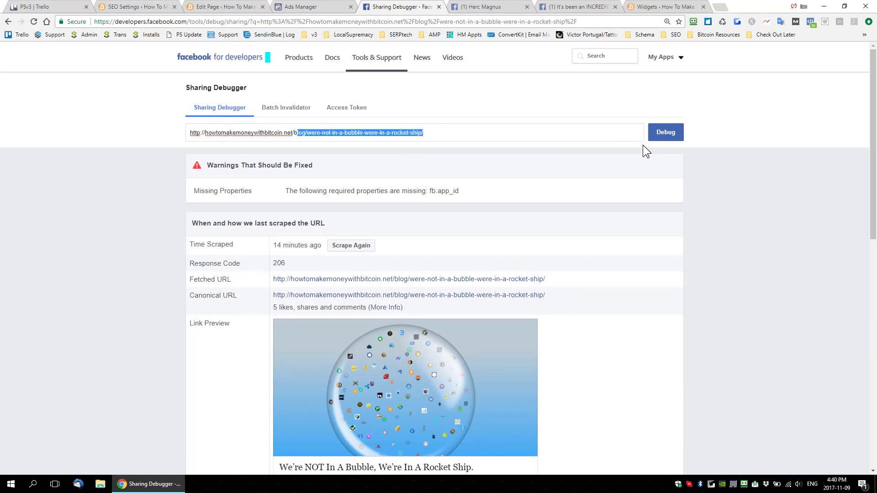
{"action": "key", "text": "BackSpace"}
{"action": "type", "text": "usi"}
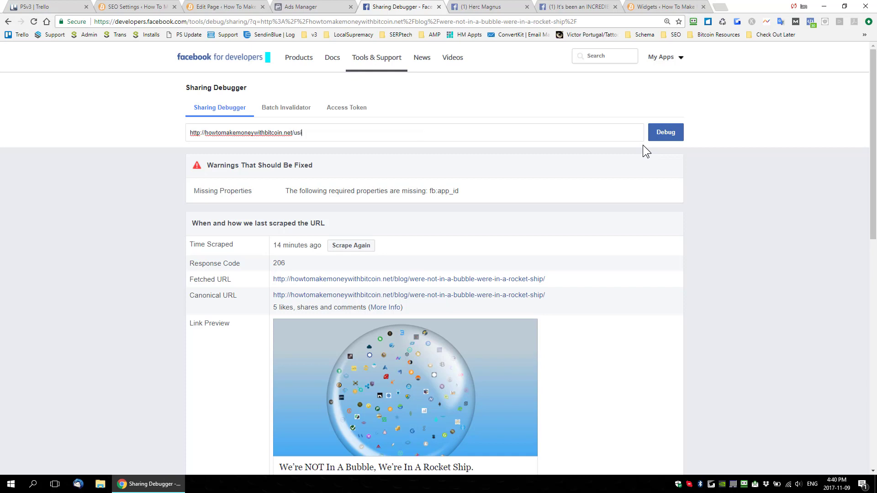
{"action": "type", "text": "-tech-review"}
{"action": "left_click", "coordinate": [669, 135]}
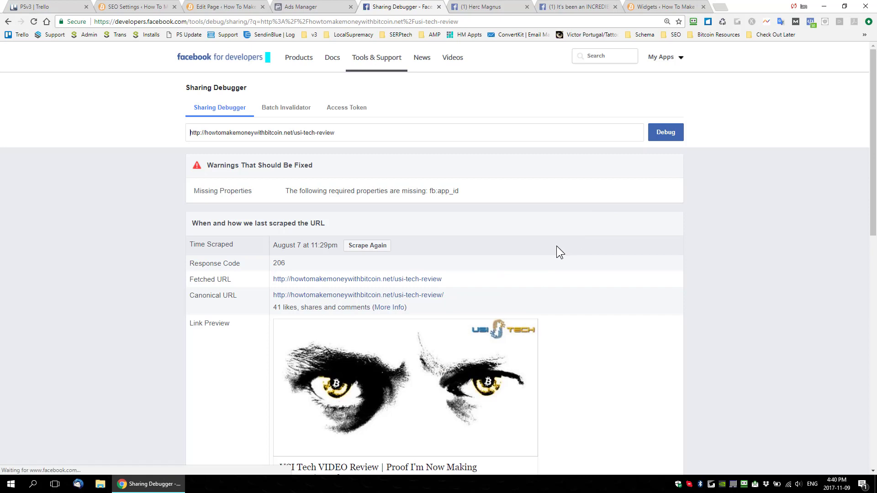
{"action": "scroll", "coordinate": [645, 276], "scroll_direction": "down", "scroll_amount": 2}
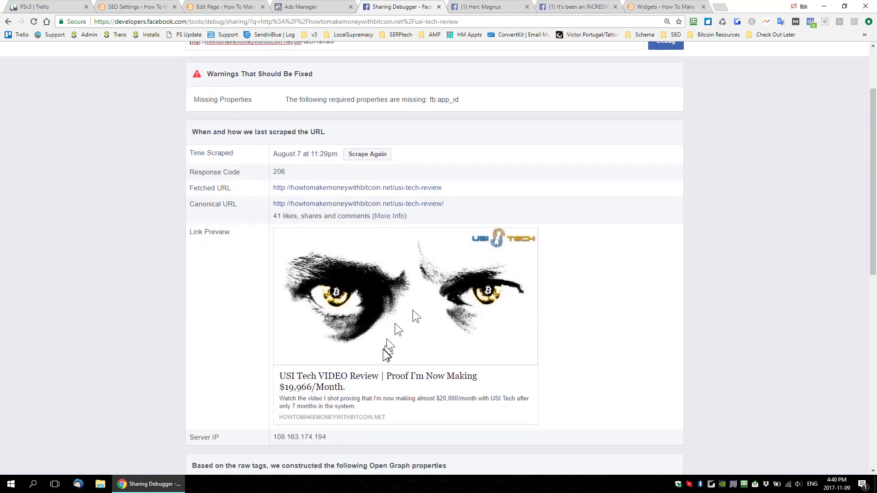
- Check the page's social previews in the WordPress editor and have Facebook scrape the usi-tech-review address again
{"action": "left_click", "coordinate": [210, 8]}
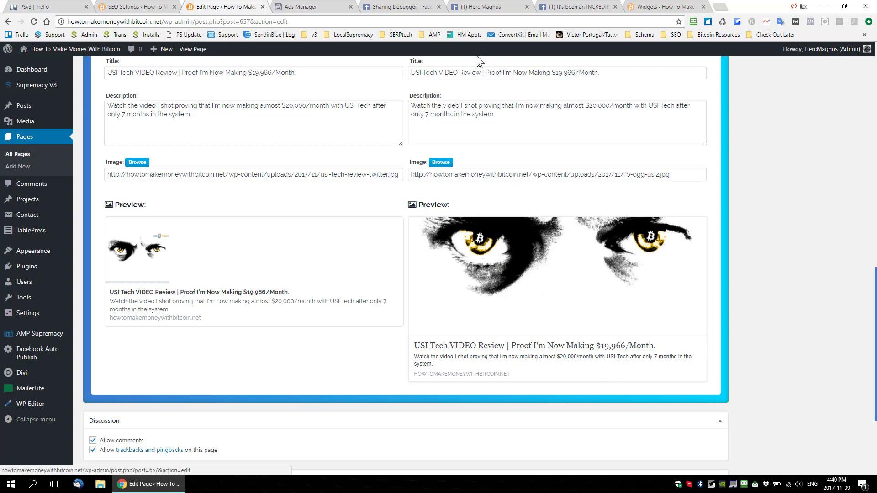
{"action": "left_click", "coordinate": [383, 6]}
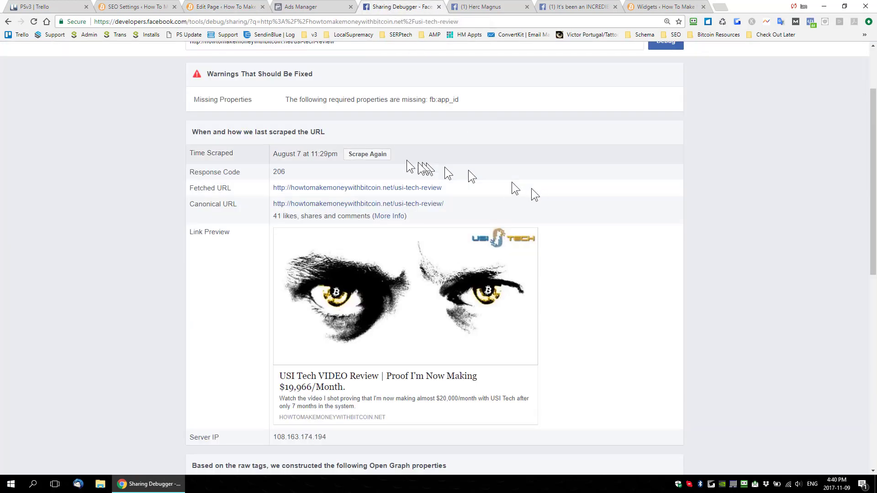
{"action": "left_click", "coordinate": [375, 156]}
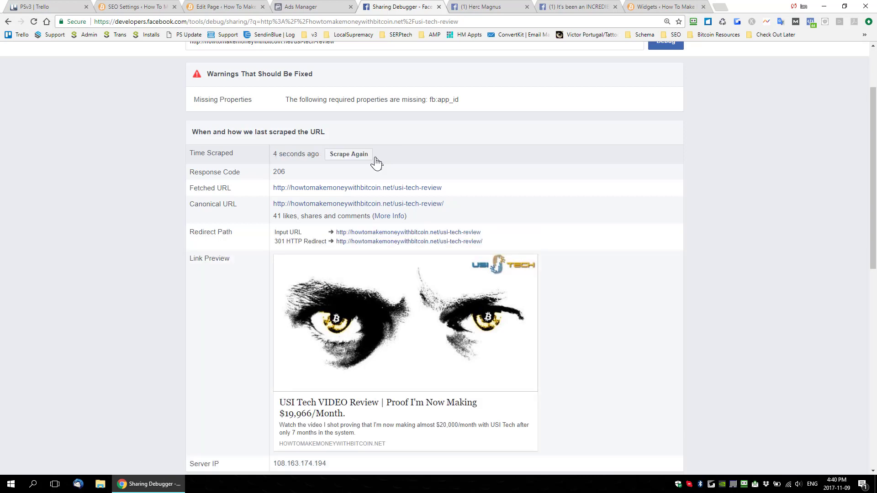
{"action": "scroll", "coordinate": [418, 320], "scroll_direction": "down", "scroll_amount": 1}
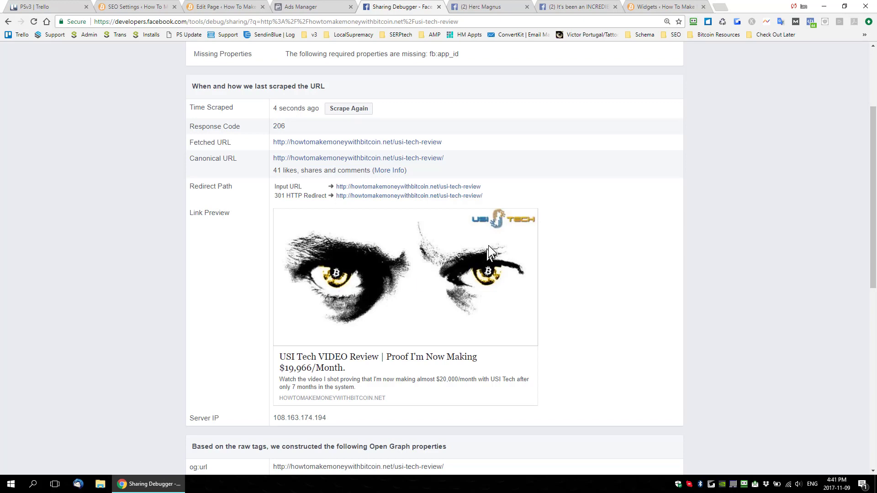
- Compare the page's Twitter and Facebook share settings and previews with the Sharing Debugger's link preview
{"action": "left_click", "coordinate": [238, 6]}
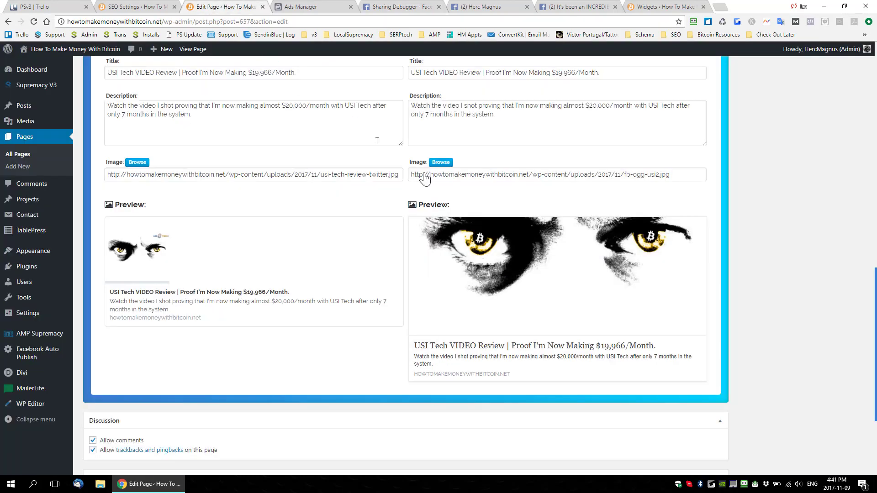
{"action": "scroll", "coordinate": [457, 206], "scroll_direction": "up", "scroll_amount": 2}
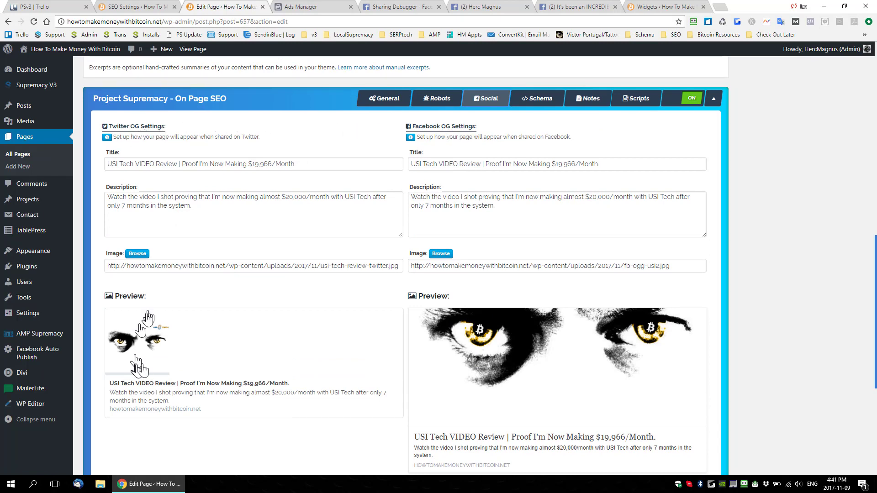
{"action": "scroll", "coordinate": [532, 363], "scroll_direction": "down", "scroll_amount": 1}
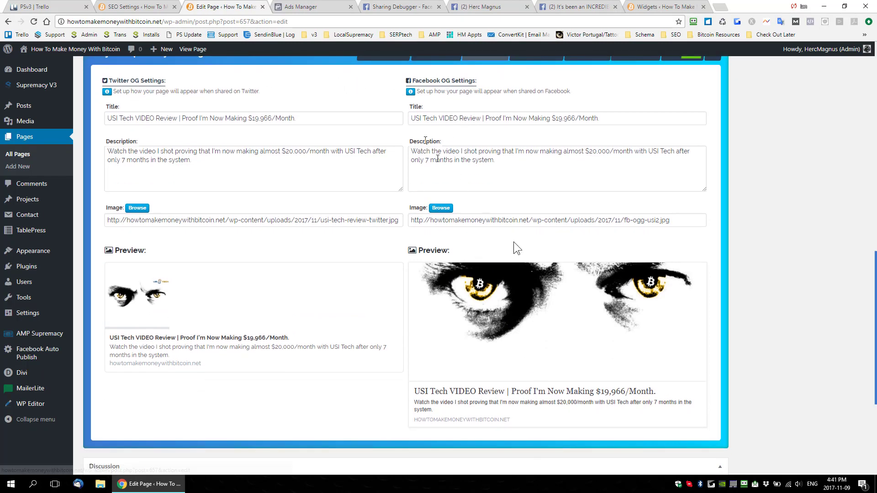
{"action": "left_click", "coordinate": [395, 7]}
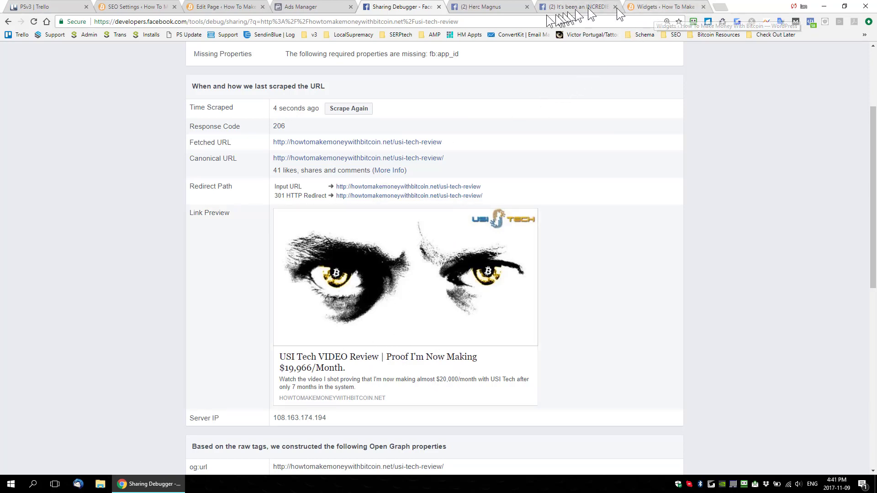
- Switch to the Facebook profile page and search Facebook for "how to make money with bitcoin"
{"action": "left_click", "coordinate": [481, 9]}
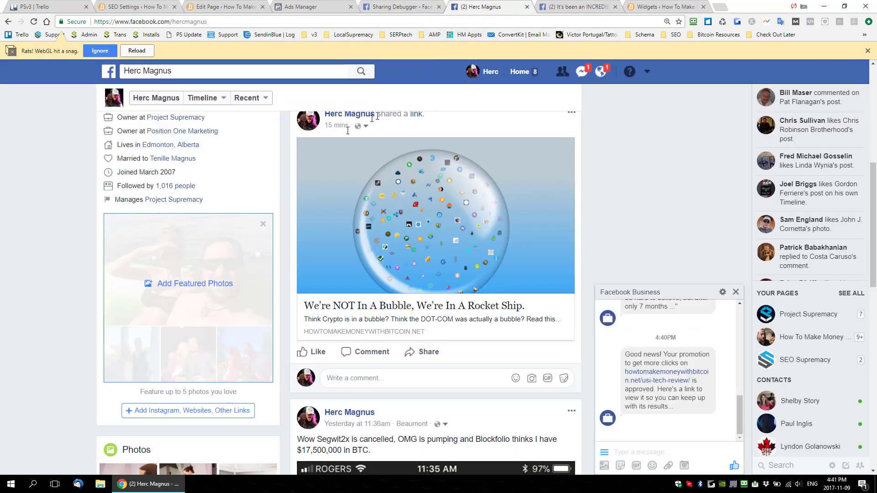
{"action": "left_click", "coordinate": [109, 51]}
{"action": "left_click", "coordinate": [181, 53]}
{"action": "type", "text": "how to"}
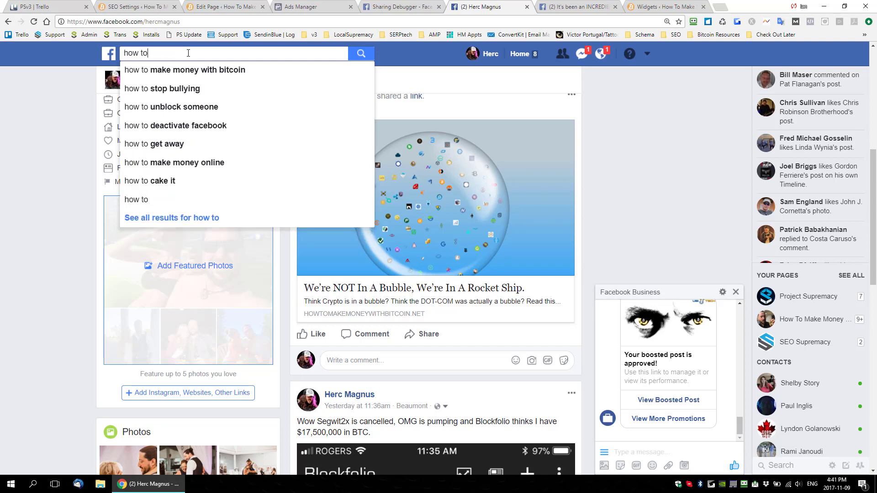
{"action": "key", "text": "Down"}
{"action": "key", "text": "Return"}
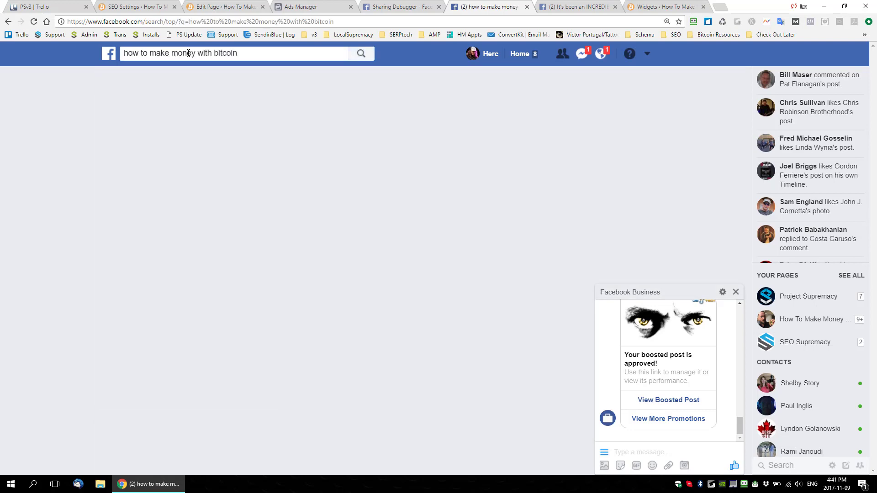
- Close the chat popup, open the How To Make Money With Bitcoin Facebook page and find its USI Tech video review post
{"action": "left_click", "coordinate": [736, 292]}
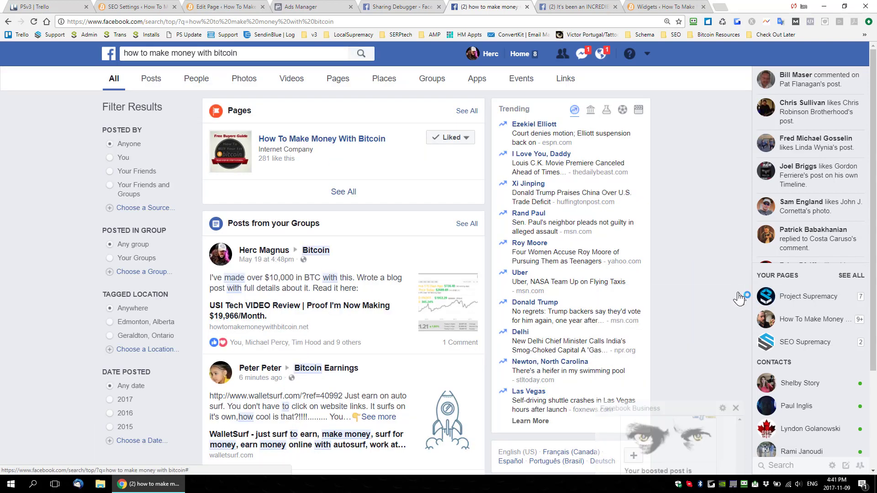
{"action": "left_click", "coordinate": [330, 142]}
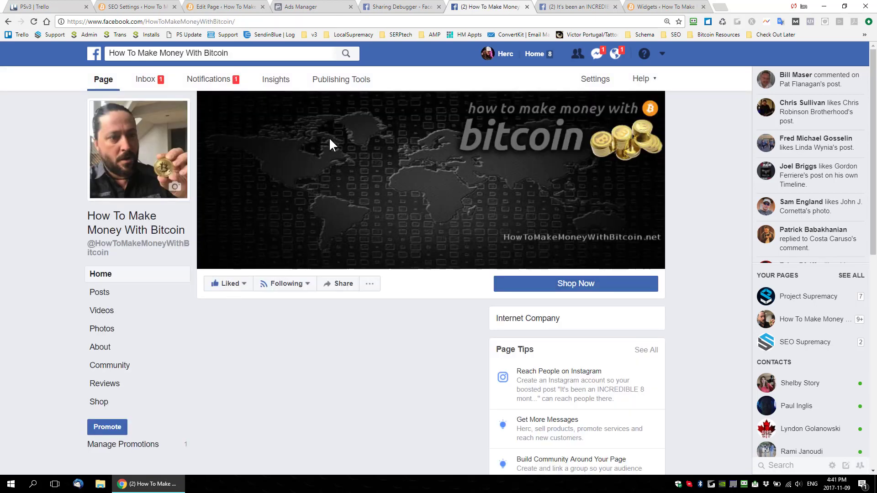
{"action": "scroll", "coordinate": [470, 202], "scroll_direction": "down", "scroll_amount": 10}
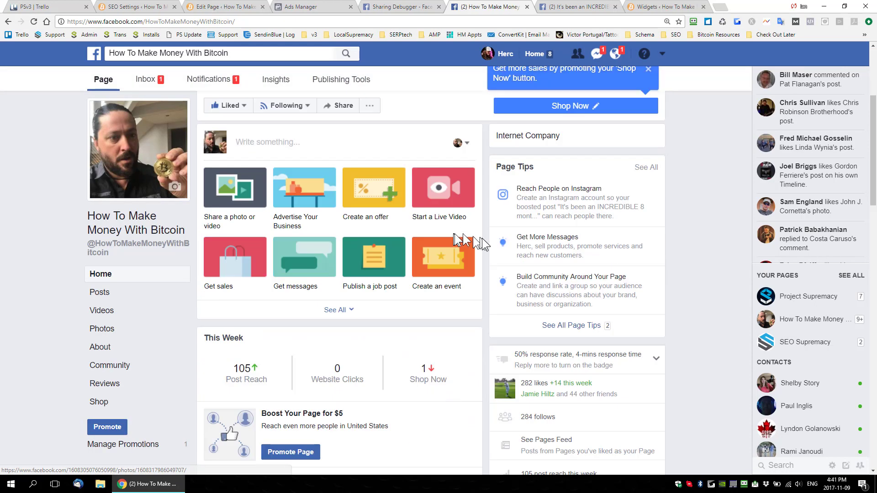
{"action": "scroll", "coordinate": [483, 237], "scroll_direction": "down", "scroll_amount": 3}
{"action": "scroll", "coordinate": [338, 185], "scroll_direction": "up", "scroll_amount": 1}
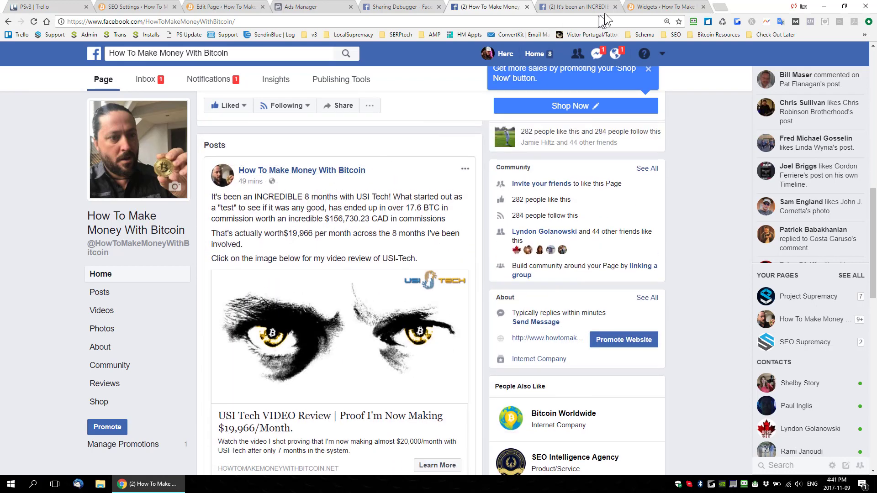
- Replace the WordPress Widgets page with howtomakemoneywithbitcoin.net/usi-tech-review/ and start sharing the article on Facebook
{"action": "left_click", "coordinate": [648, 7]}
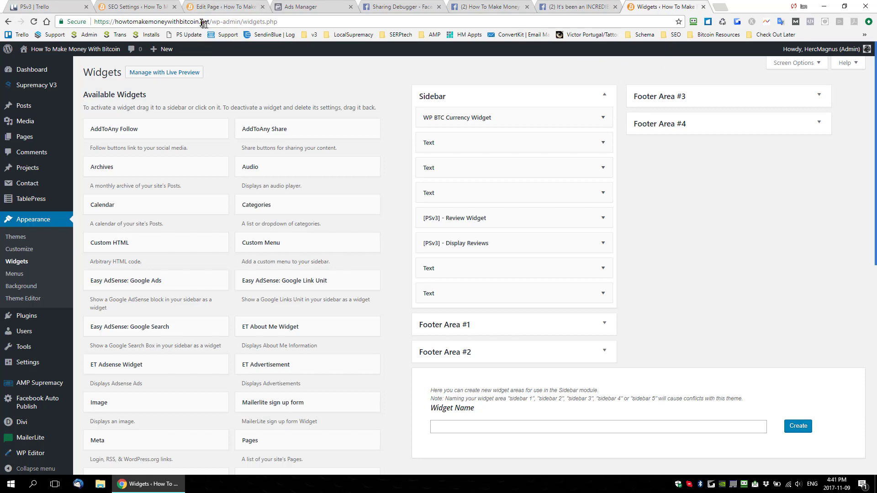
{"action": "left_click_drag", "start_coordinate": [214, 23], "coordinate": [861, 116]}
{"action": "type", "text": "usi-tech-revie"}
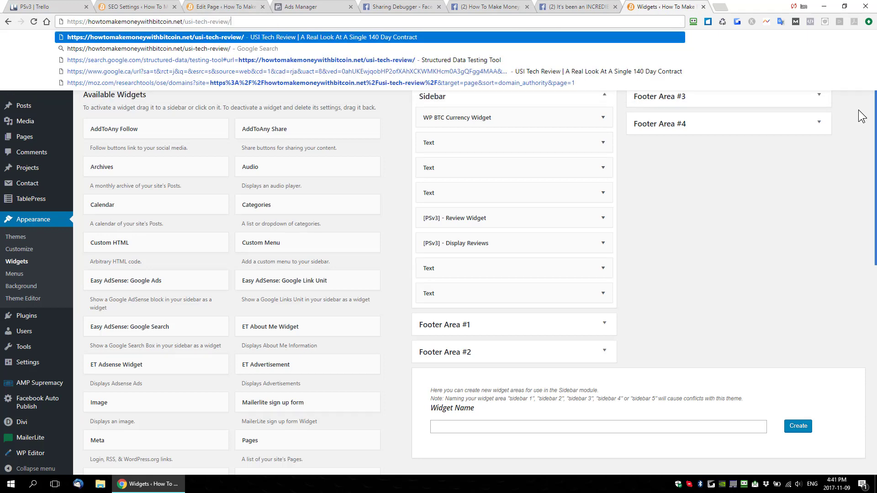
{"action": "key", "text": "Return"}
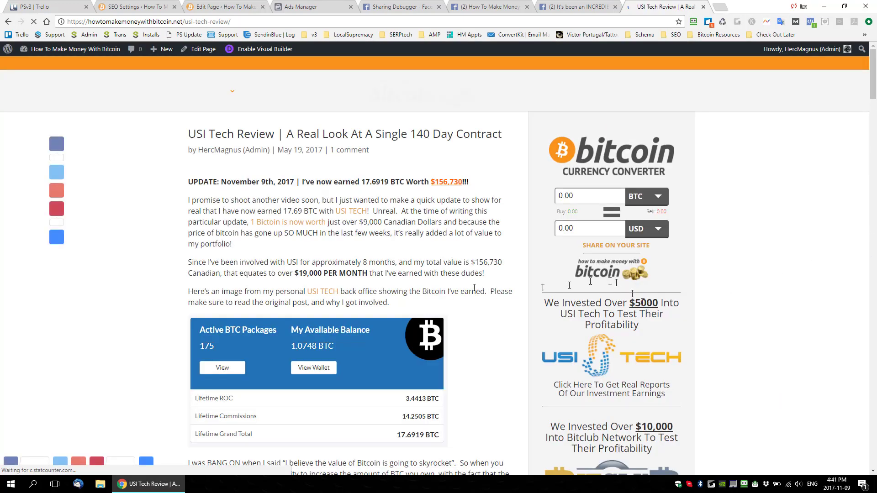
{"action": "left_click", "coordinate": [57, 144]}
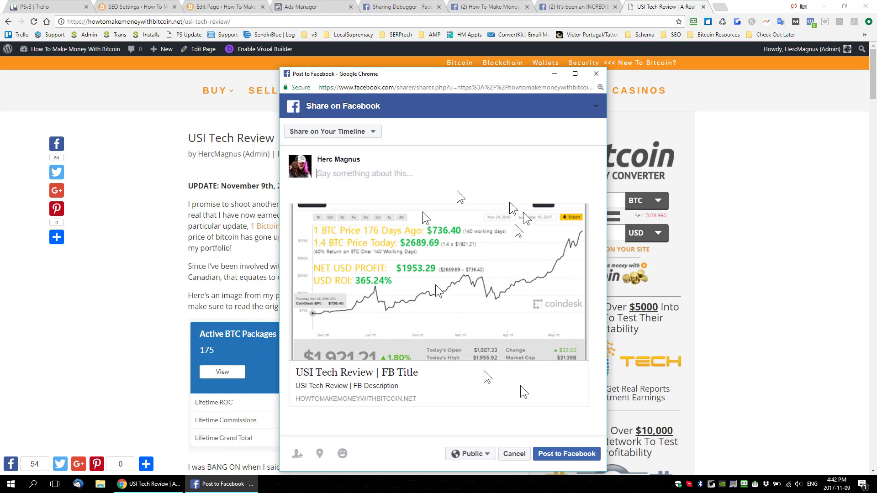
- Set the Facebook share to go to a managed page, choosing How To Make Money With Bitcoin as the destination
{"action": "left_click", "coordinate": [370, 133]}
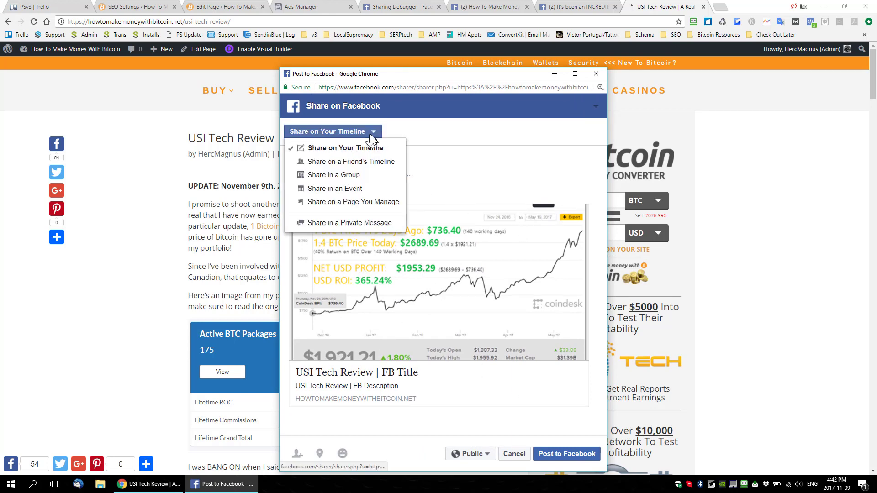
{"action": "left_click", "coordinate": [349, 201]}
{"action": "left_click", "coordinate": [349, 157]}
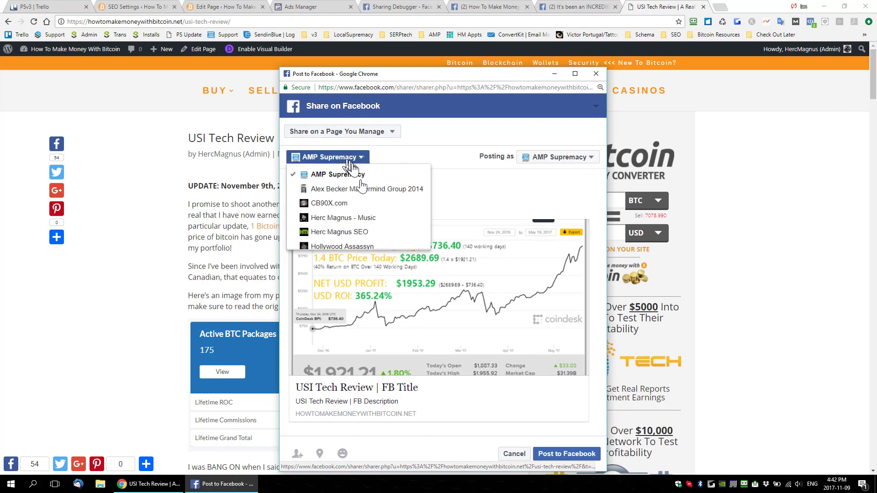
{"action": "scroll", "coordinate": [364, 216], "scroll_direction": "down", "scroll_amount": 1}
{"action": "scroll", "coordinate": [364, 215], "scroll_direction": "down", "scroll_amount": 2}
{"action": "scroll", "coordinate": [361, 201], "scroll_direction": "up", "scroll_amount": 3}
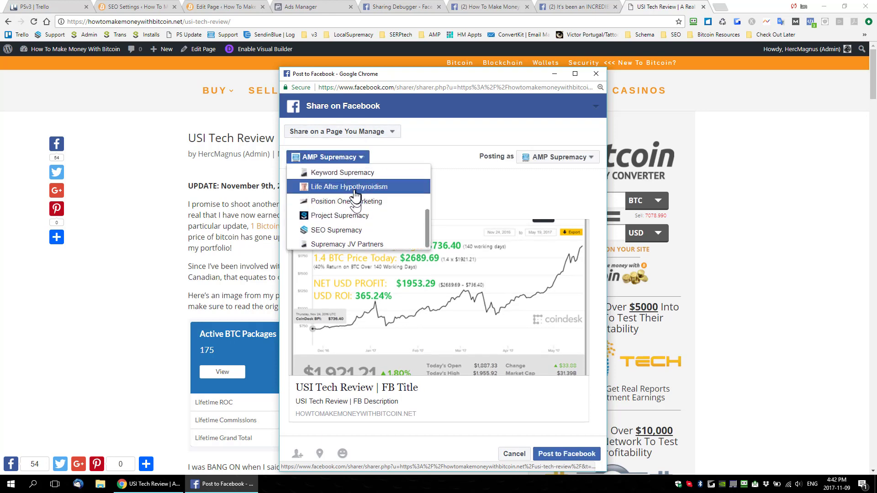
{"action": "left_click", "coordinate": [359, 200]}
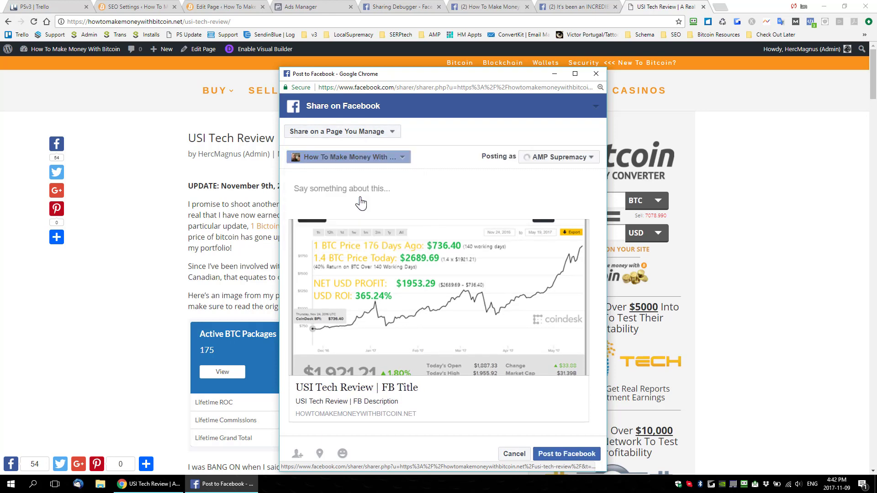
{"action": "left_click", "coordinate": [596, 74]}
{"action": "left_click", "coordinate": [516, 134]}
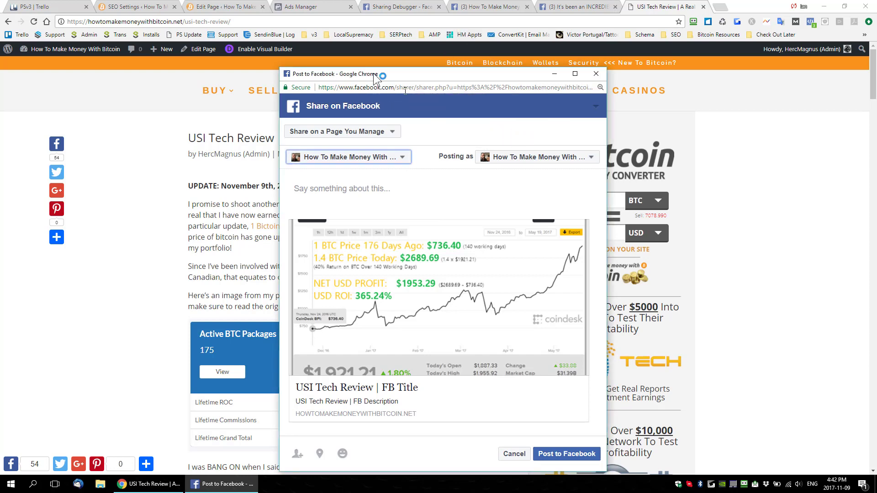
- Compare the Facebook page's USI Tech post with the Sharing Debugger's link preview, also checking the Ads Manager audiences
{"action": "left_click", "coordinate": [392, 10]}
{"action": "left_click", "coordinate": [490, 10]}
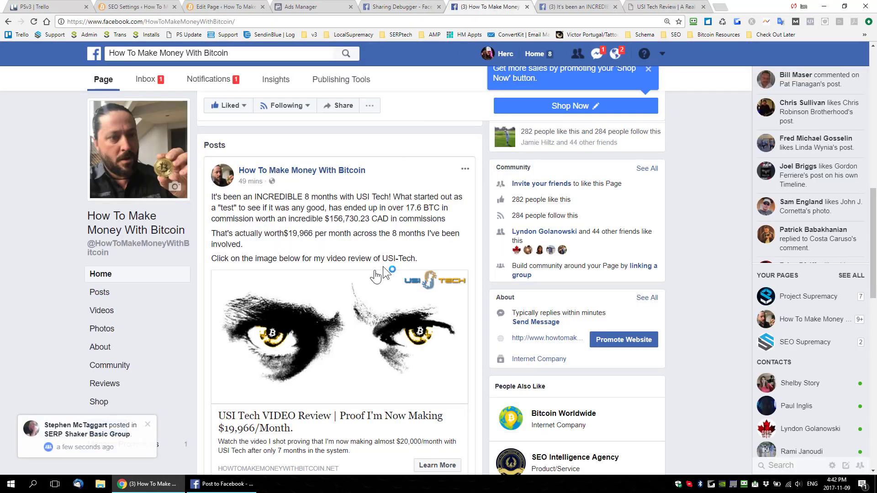
{"action": "scroll", "coordinate": [340, 190], "scroll_direction": "down", "scroll_amount": 1}
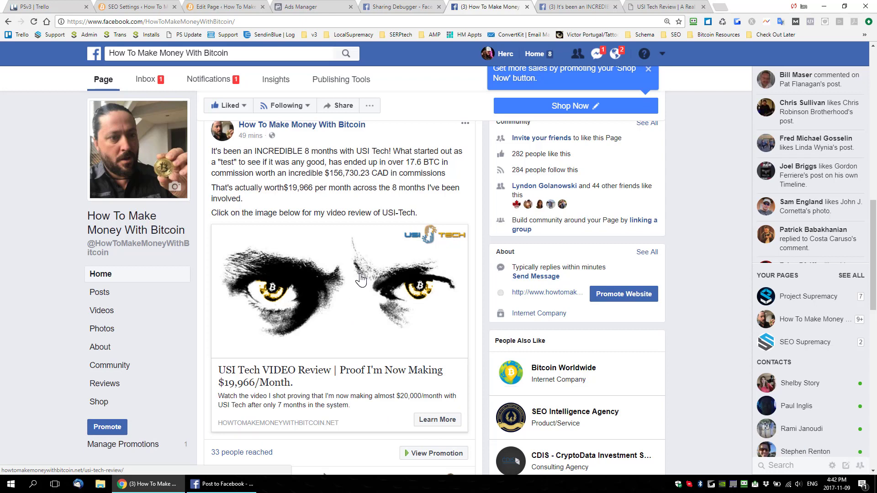
{"action": "left_click", "coordinate": [307, 10]}
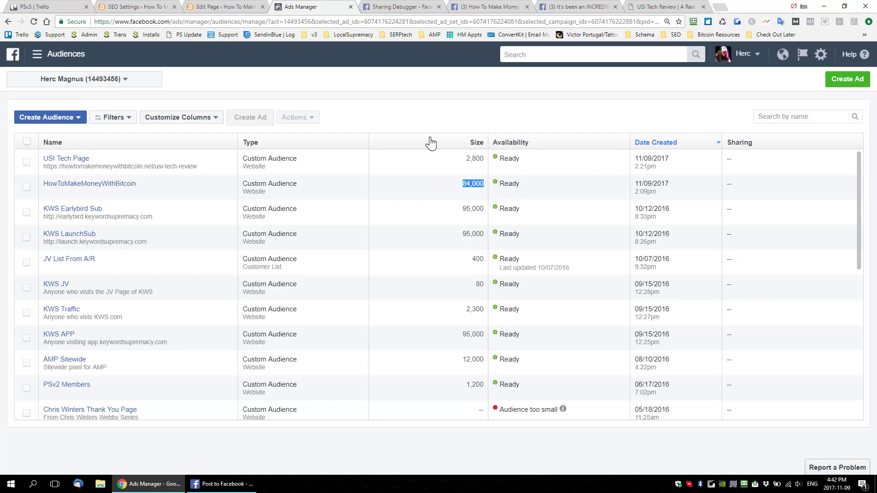
{"action": "left_click", "coordinate": [408, 7]}
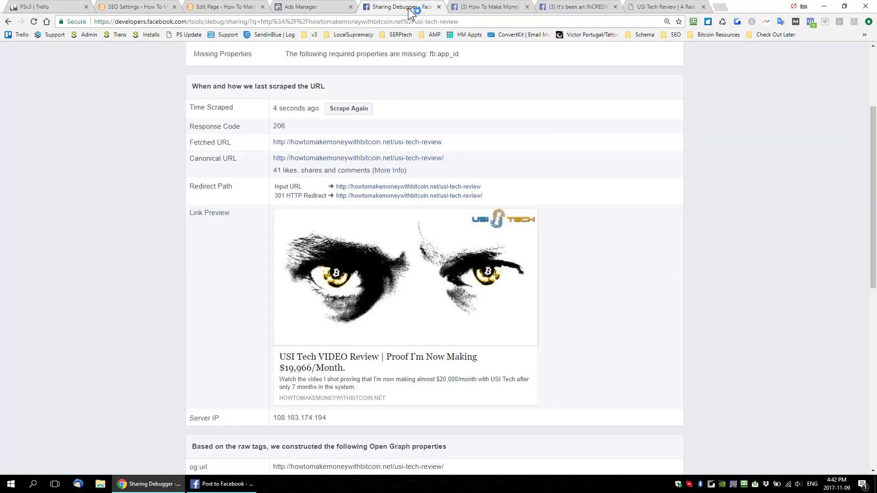
{"action": "left_click", "coordinate": [487, 7]}
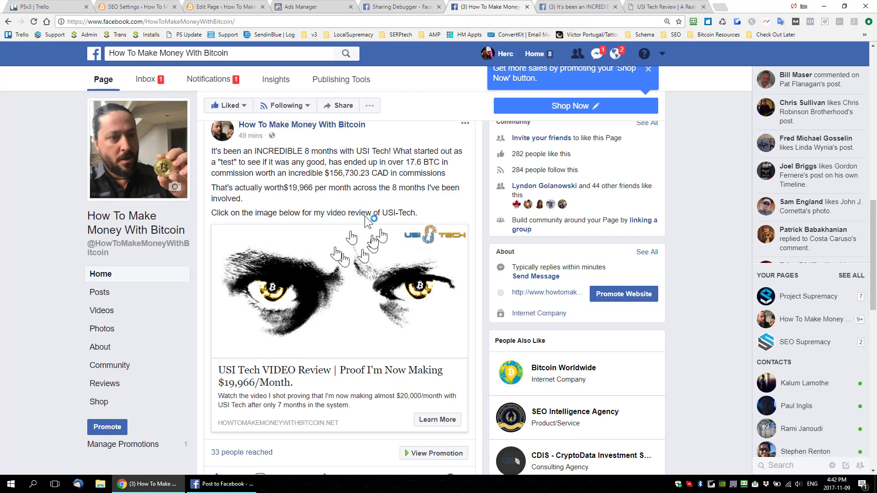
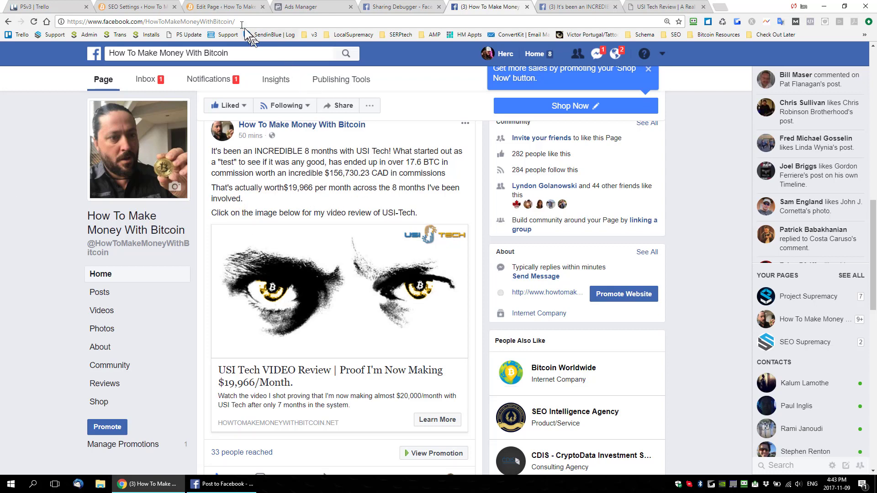
- Return to the USI Tech Review article and highlight the overall rating line above its reader reviews
{"action": "left_click", "coordinate": [681, 9]}
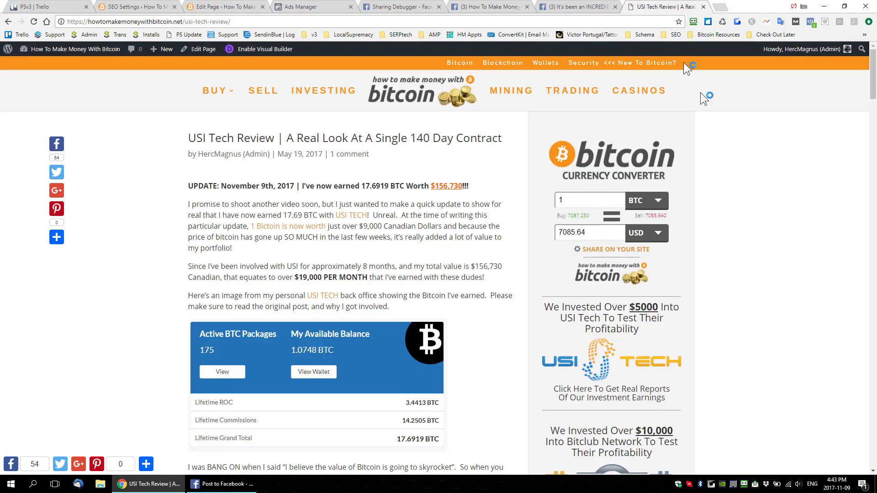
{"action": "scroll", "coordinate": [758, 172], "scroll_direction": "down", "scroll_amount": 8}
{"action": "scroll", "coordinate": [768, 177], "scroll_direction": "up", "scroll_amount": 5}
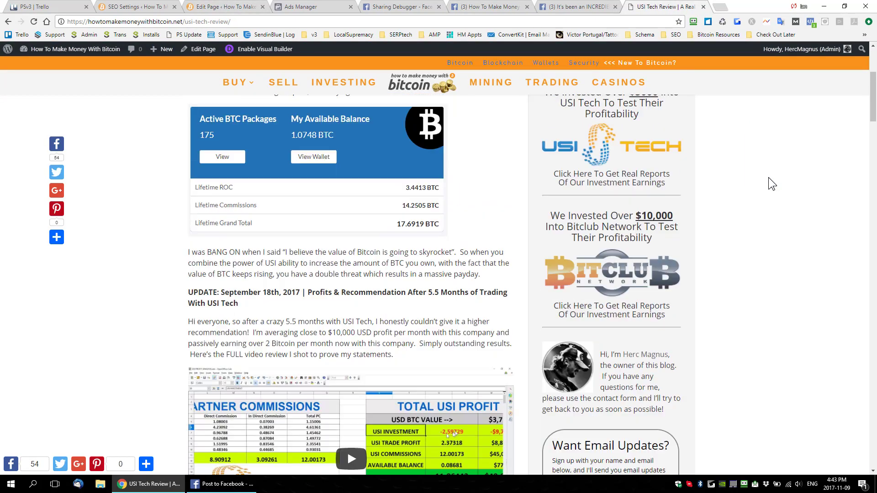
{"action": "scroll", "coordinate": [768, 178], "scroll_direction": "down", "scroll_amount": 20}
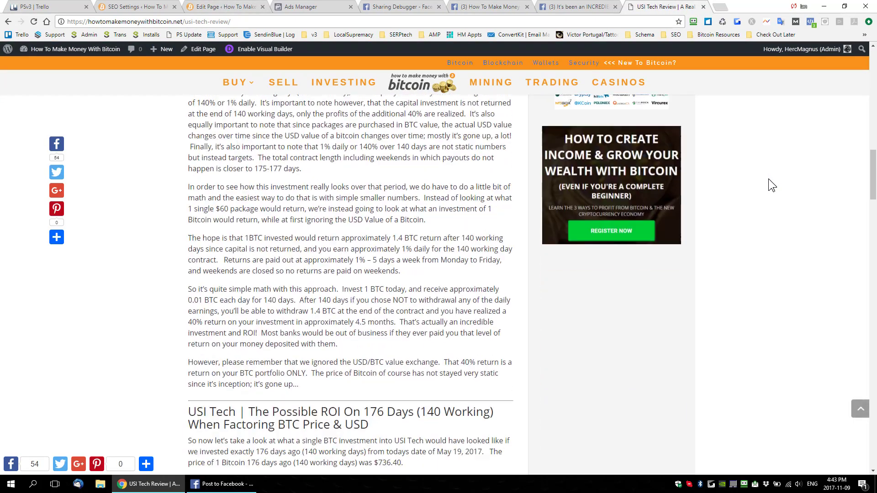
{"action": "scroll", "coordinate": [766, 197], "scroll_direction": "down", "scroll_amount": 20}
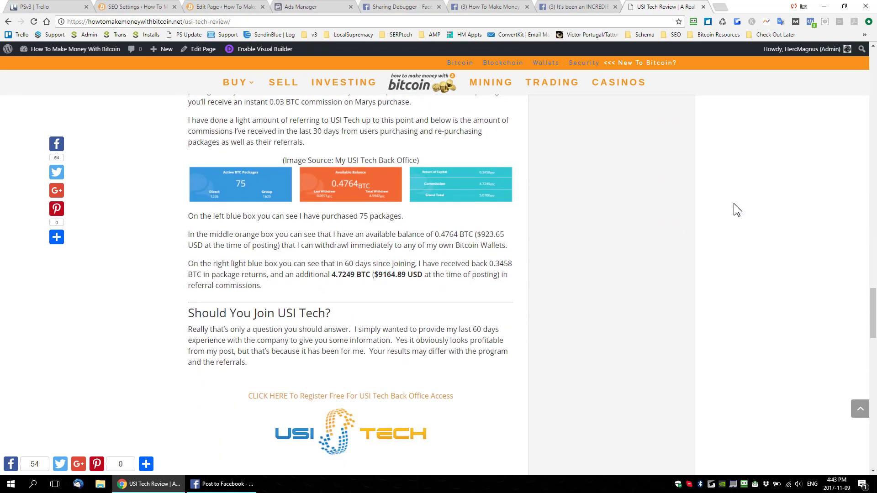
{"action": "scroll", "coordinate": [733, 203], "scroll_direction": "down", "scroll_amount": 4}
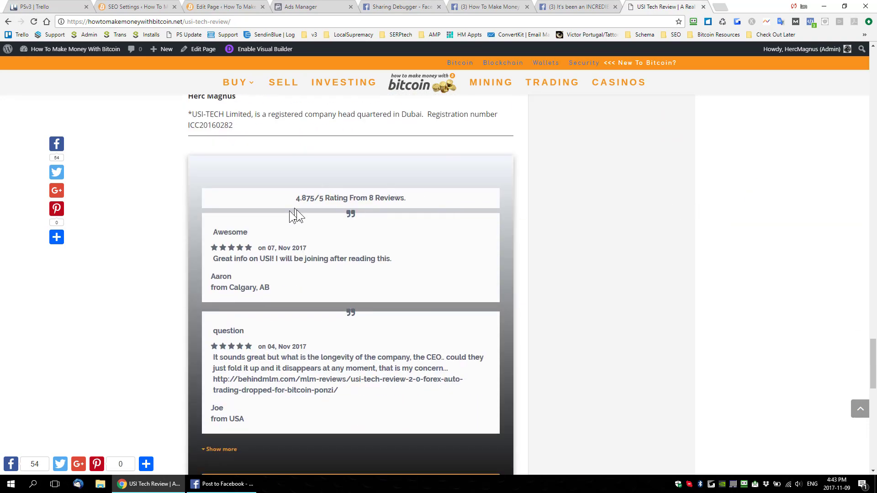
{"action": "left_click_drag", "start_coordinate": [312, 200], "coordinate": [397, 204]}
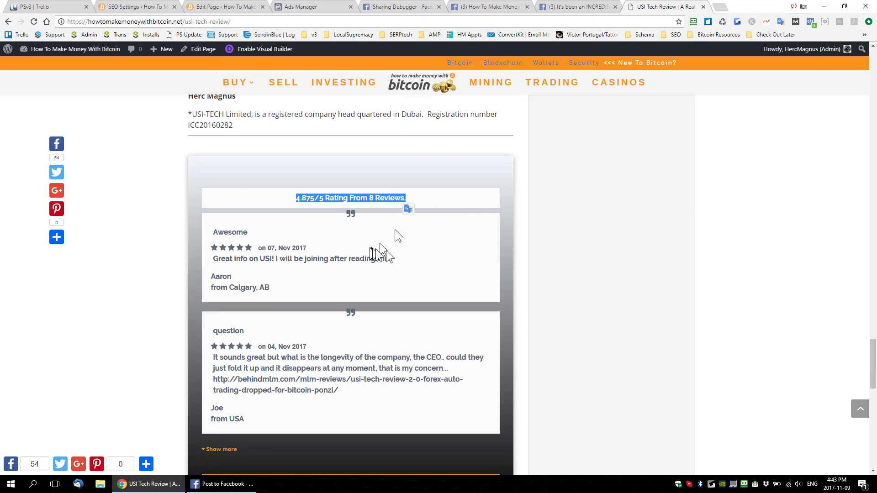
- Open the review submission form below the article's reviews, look it over and close it
{"action": "scroll", "coordinate": [394, 229], "scroll_direction": "down", "scroll_amount": 2}
{"action": "left_click", "coordinate": [334, 410]}
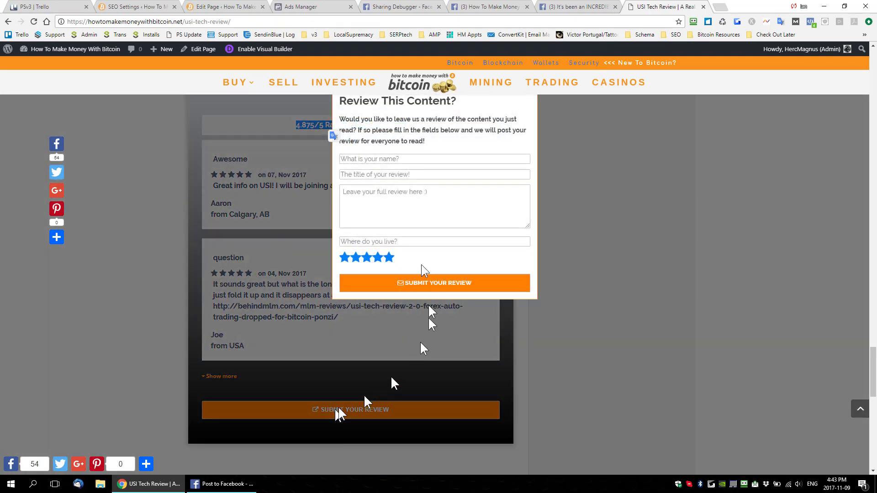
{"action": "scroll", "coordinate": [457, 224], "scroll_direction": "up", "scroll_amount": 2}
{"action": "left_click", "coordinate": [589, 262]}
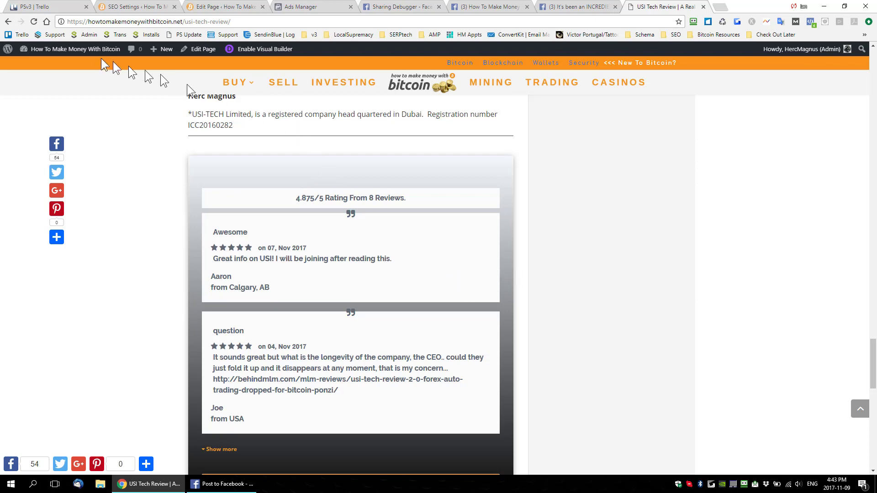
- Open the site's Investing page and find the review form in its sidebar
{"action": "mouse_move", "coordinate": [80, 50]}
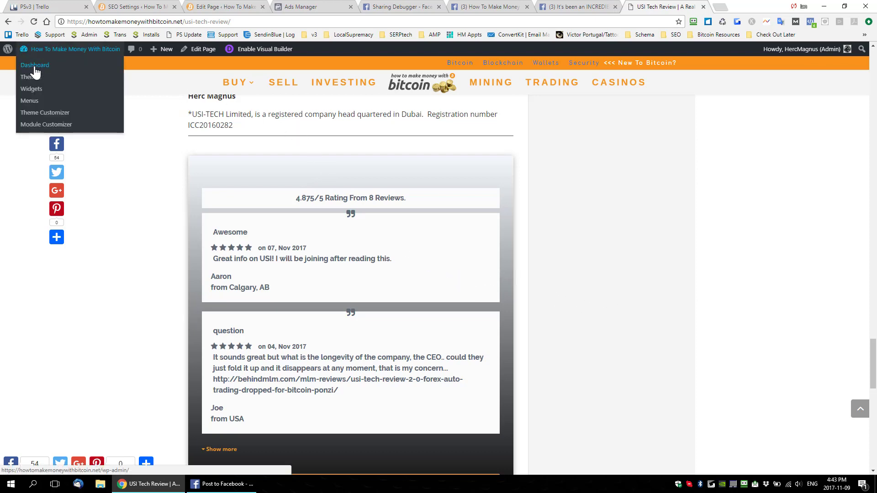
{"action": "scroll", "coordinate": [483, 321], "scroll_direction": "up", "scroll_amount": 15}
{"action": "scroll", "coordinate": [482, 322], "scroll_direction": "up", "scroll_amount": 10}
{"action": "left_click", "coordinate": [333, 85]}
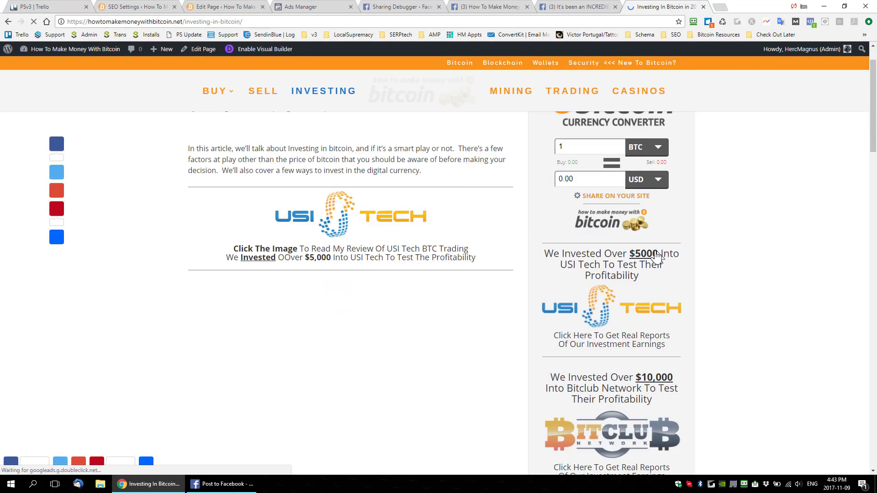
{"action": "scroll", "coordinate": [639, 255], "scroll_direction": "down", "scroll_amount": 10}
{"action": "scroll", "coordinate": [637, 256], "scroll_direction": "down", "scroll_amount": 6}
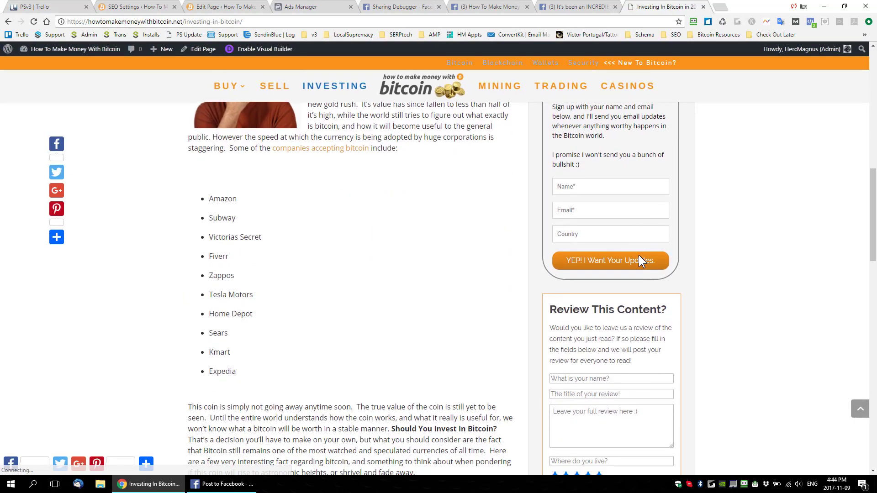
{"action": "scroll", "coordinate": [593, 229], "scroll_direction": "down", "scroll_amount": 3}
- Examine the Investing page's sidebar review form, highlighting its introduction and first fields, and the published reviews below it
{"action": "scroll", "coordinate": [446, 262], "scroll_direction": "up", "scroll_amount": 20}
{"action": "scroll", "coordinate": [403, 264], "scroll_direction": "down", "scroll_amount": 10}
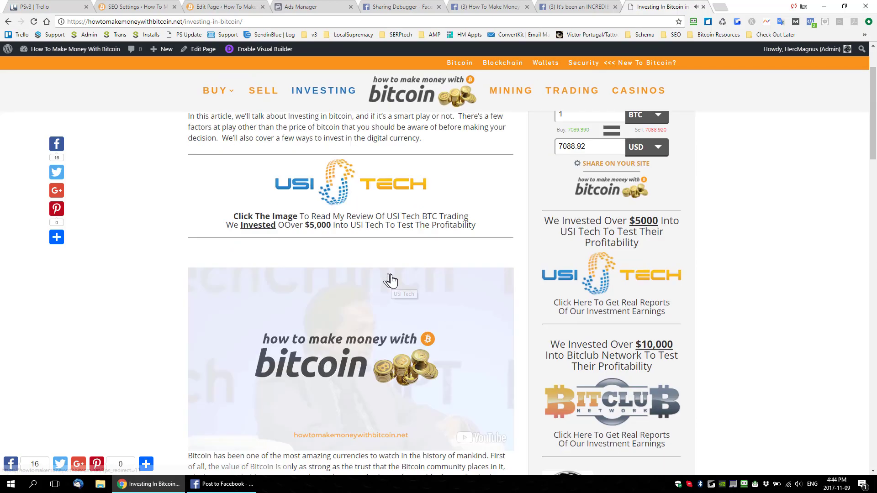
{"action": "scroll", "coordinate": [644, 274], "scroll_direction": "down", "scroll_amount": 8}
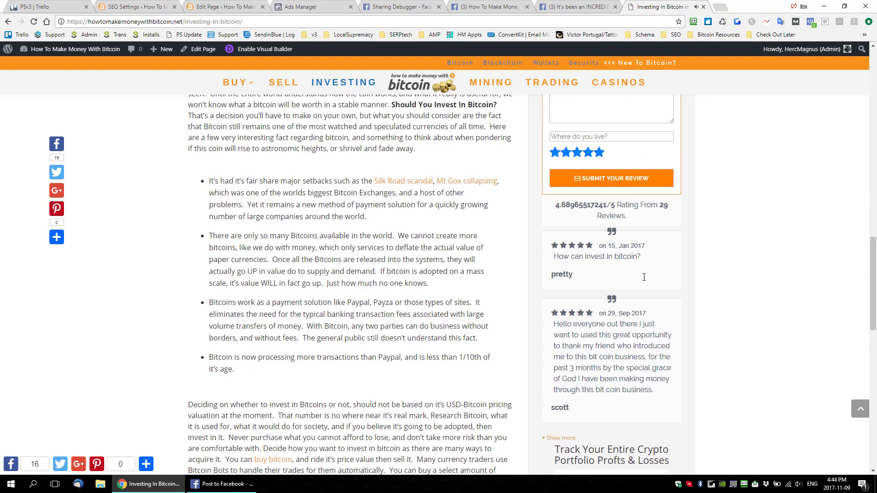
{"action": "scroll", "coordinate": [618, 229], "scroll_direction": "up", "scroll_amount": 4}
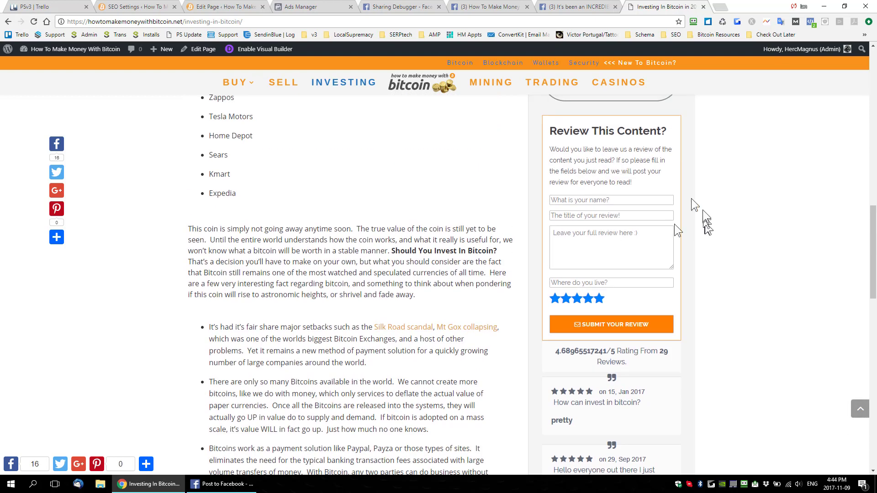
{"action": "left_click_drag", "start_coordinate": [602, 137], "coordinate": [653, 233]}
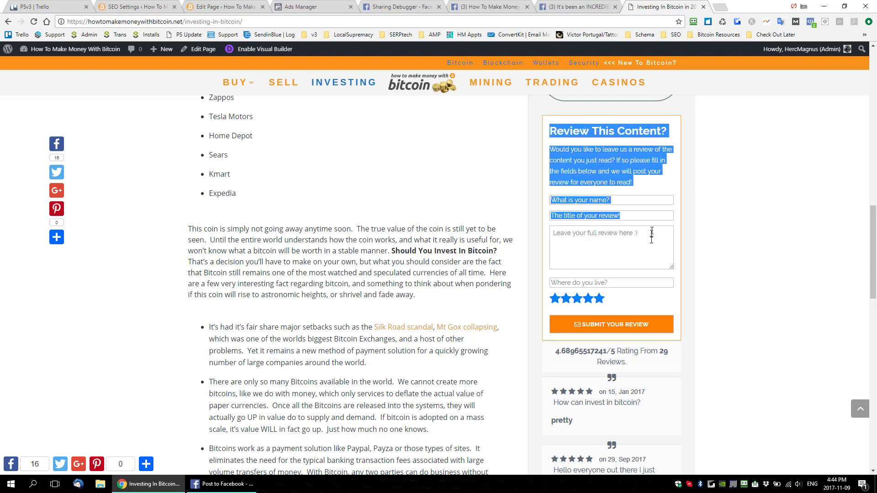
{"action": "scroll", "coordinate": [650, 252], "scroll_direction": "down", "scroll_amount": 4}
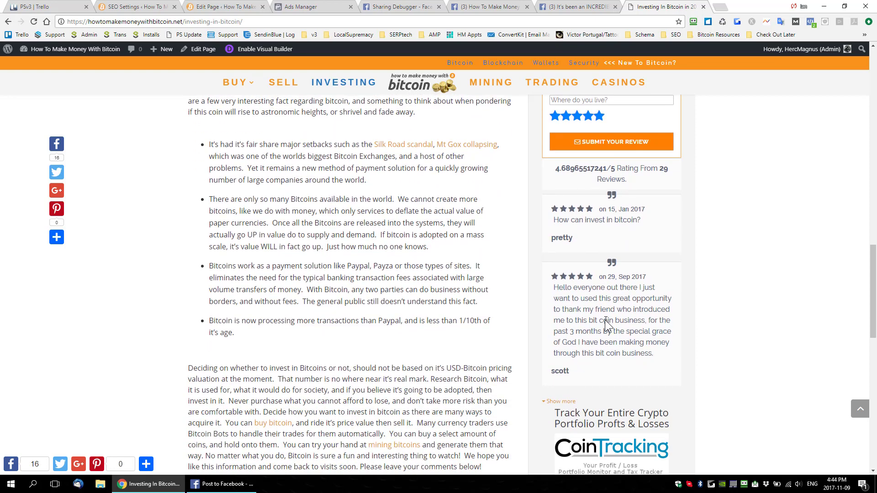
- Look over the Investing page's sidebar review form and reviews once more, and open the USI Tech review from the sidebar
{"action": "scroll", "coordinate": [606, 325], "scroll_direction": "up", "scroll_amount": 7}
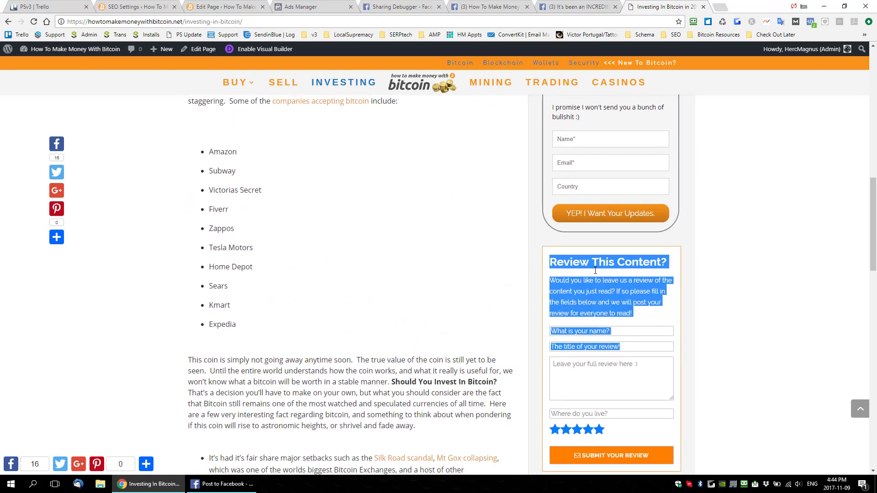
{"action": "scroll", "coordinate": [595, 269], "scroll_direction": "down", "scroll_amount": 13}
{"action": "scroll", "coordinate": [631, 297], "scroll_direction": "up", "scroll_amount": 20}
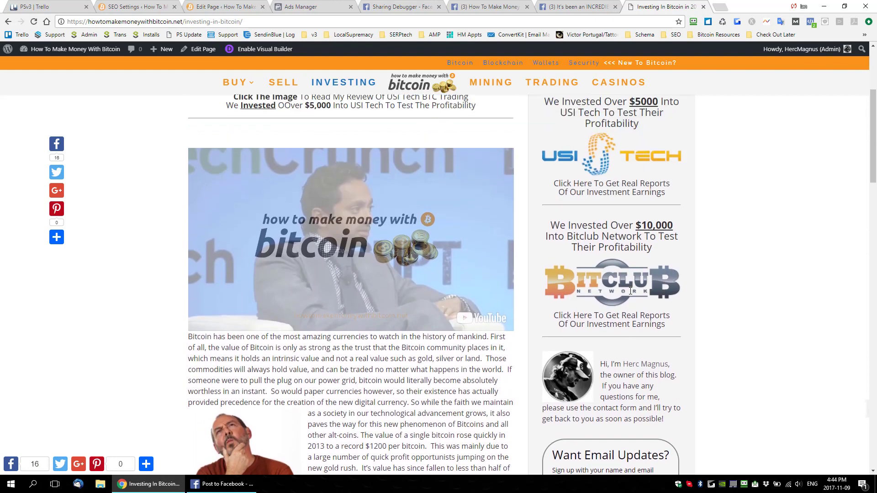
{"action": "left_click", "coordinate": [608, 167]}
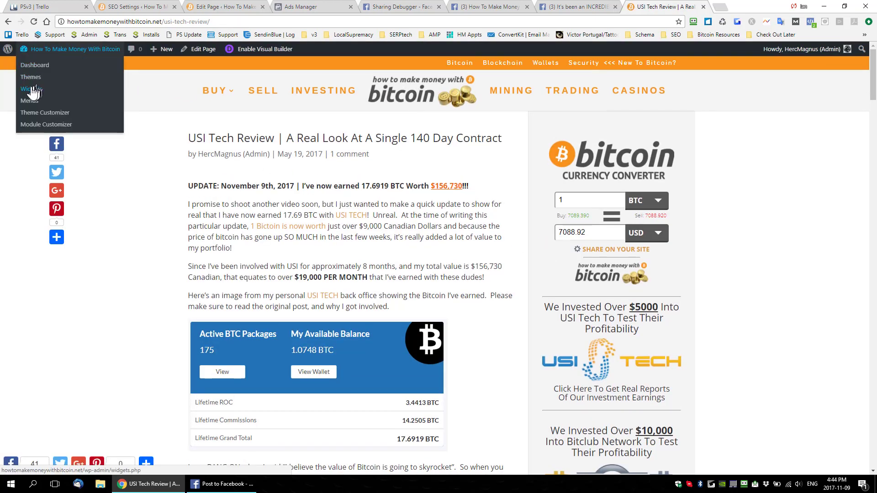
- Open the site's Widgets administration page, logging in with the saved WordPress username and password
{"action": "left_click", "coordinate": [32, 90]}
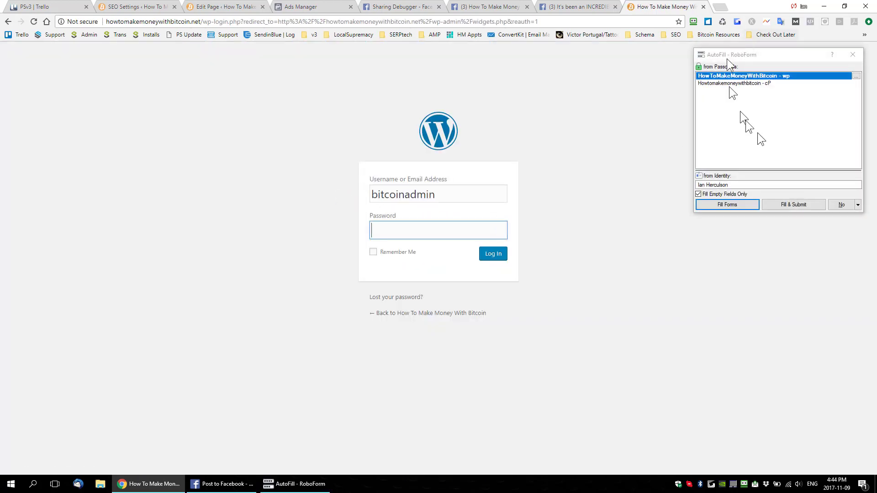
{"action": "left_click", "coordinate": [740, 204]}
{"action": "left_click", "coordinate": [496, 254]}
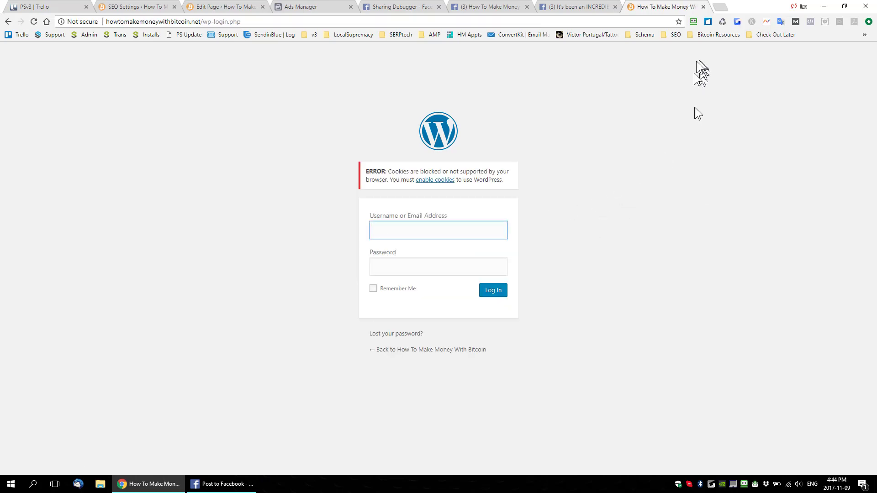
{"action": "left_click", "coordinate": [726, 204]}
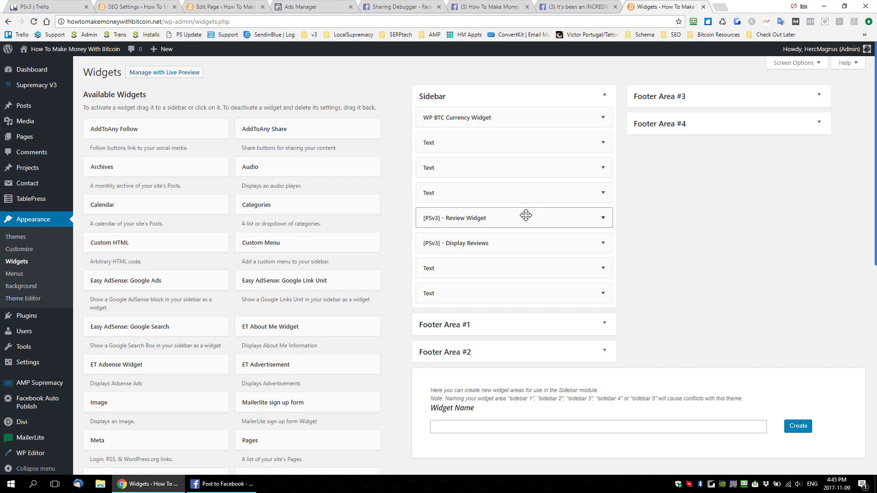
- Expand the PSv3 Review Widget in the Sidebar area and inspect its Display Type choices and its page and post lists
{"action": "left_click", "coordinate": [230, 6]}
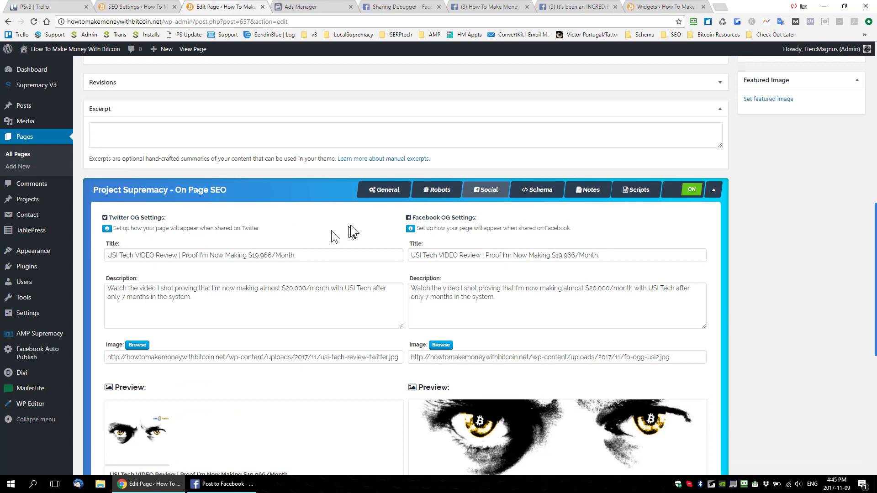
{"action": "left_click", "coordinate": [680, 13]}
{"action": "left_click", "coordinate": [603, 219]}
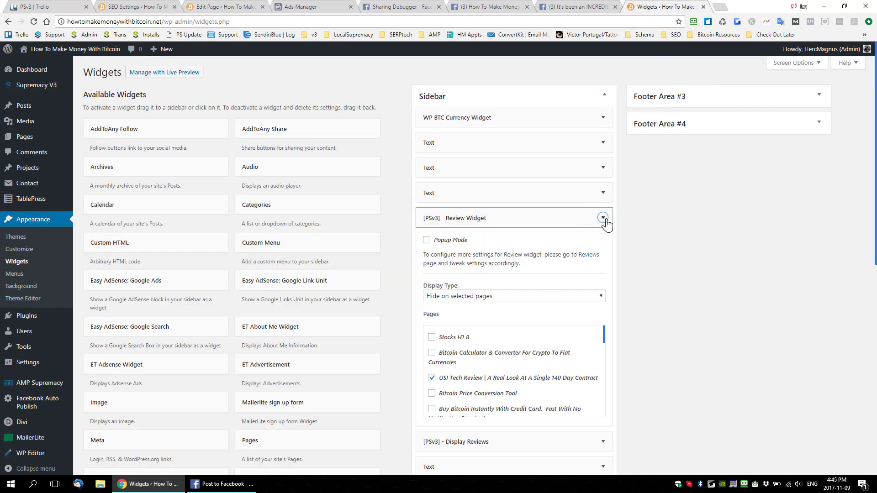
{"action": "scroll", "coordinate": [583, 266], "scroll_direction": "down", "scroll_amount": 1}
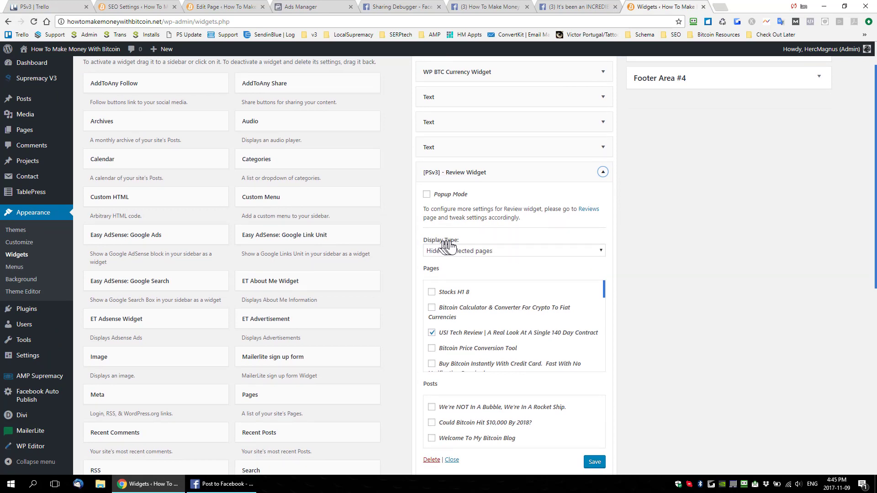
{"action": "left_click", "coordinate": [476, 250]}
{"action": "left_click", "coordinate": [476, 250]}
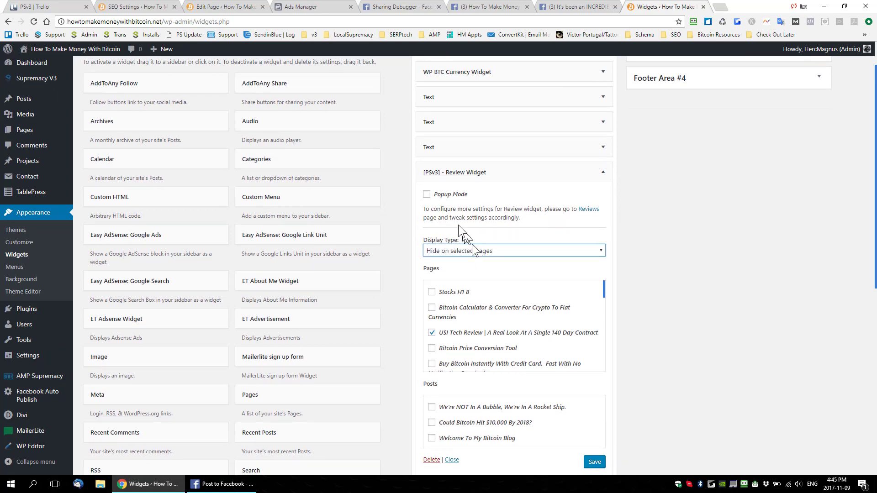
{"action": "scroll", "coordinate": [480, 222], "scroll_direction": "down", "scroll_amount": 2}
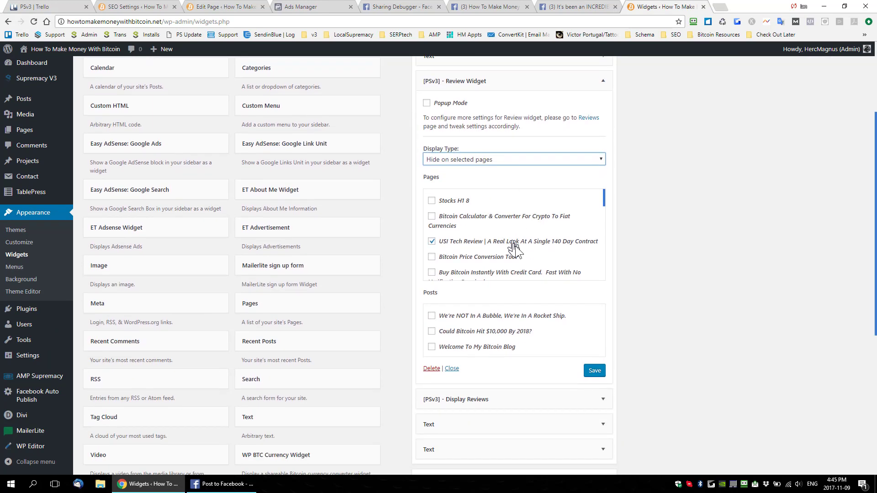
{"action": "scroll", "coordinate": [524, 262], "scroll_direction": "down", "scroll_amount": 3}
- Expand the PSv3 Display Reviews widget and examine its review limit, random, aggregate rating and page visibility settings alongside the Review Widget's options
{"action": "left_click", "coordinate": [603, 400]}
{"action": "scroll", "coordinate": [547, 294], "scroll_direction": "down", "scroll_amount": 4}
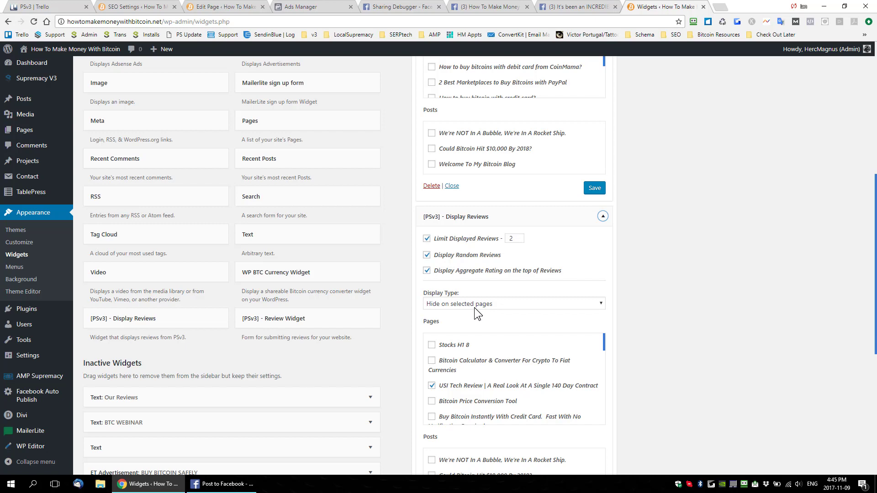
{"action": "scroll", "coordinate": [474, 308], "scroll_direction": "up", "scroll_amount": 4}
{"action": "scroll", "coordinate": [472, 237], "scroll_direction": "up", "scroll_amount": 3}
{"action": "scroll", "coordinate": [473, 236], "scroll_direction": "up", "scroll_amount": 3}
{"action": "left_click", "coordinate": [440, 242]}
{"action": "scroll", "coordinate": [546, 260], "scroll_direction": "down", "scroll_amount": 3}
{"action": "scroll", "coordinate": [554, 286], "scroll_direction": "down", "scroll_amount": 4}
{"action": "scroll", "coordinate": [504, 291], "scroll_direction": "down", "scroll_amount": 3}
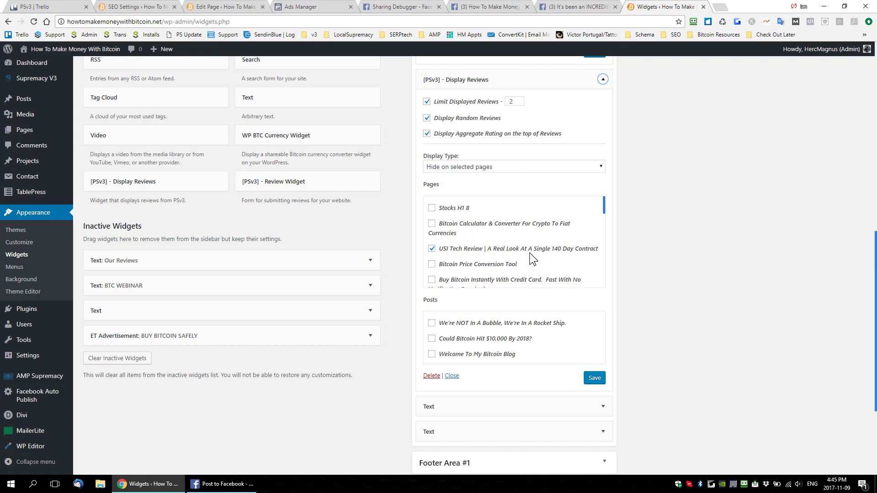
{"action": "scroll", "coordinate": [529, 253], "scroll_direction": "up", "scroll_amount": 1}
- List all of the site's pages and open the USI Tech Review page for editing
{"action": "mouse_move", "coordinate": [24, 142]}
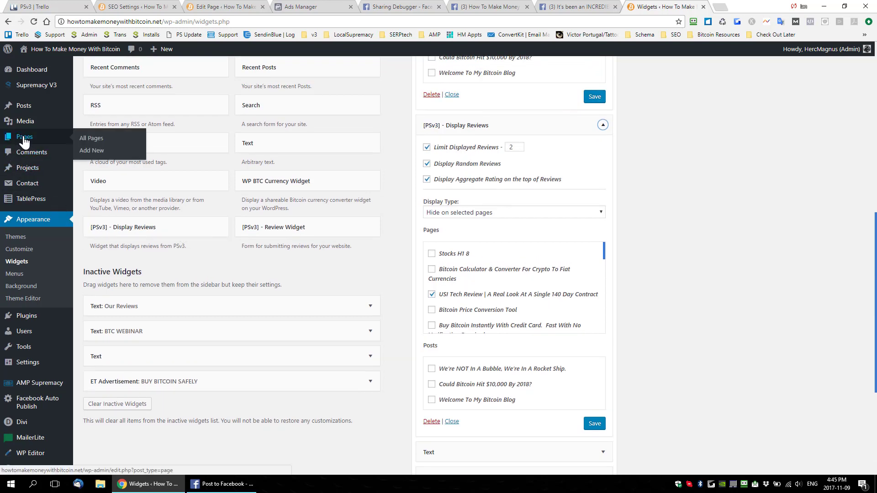
{"action": "left_click", "coordinate": [91, 140]}
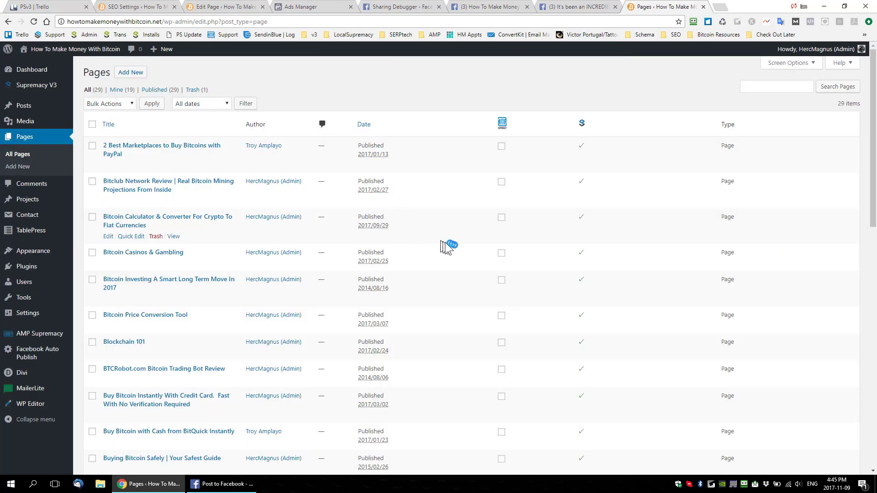
{"action": "scroll", "coordinate": [447, 247], "scroll_direction": "down", "scroll_amount": 8}
{"action": "scroll", "coordinate": [446, 247], "scroll_direction": "down", "scroll_amount": 5}
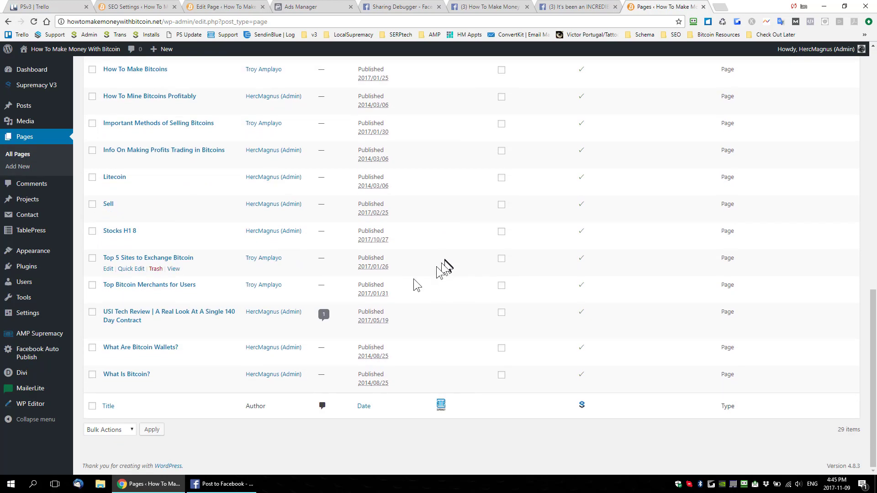
{"action": "left_click", "coordinate": [109, 331]}
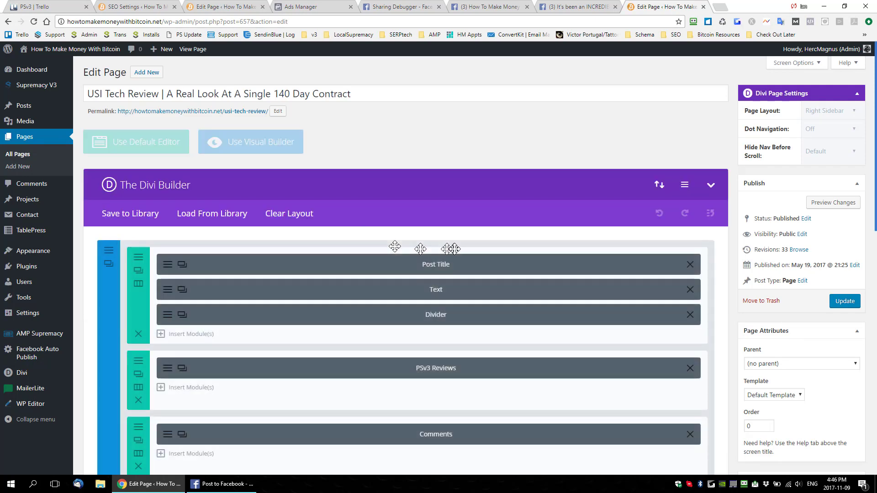
- Find the PSv3 Reviews module in the page's Divi Builder layout and open its settings
{"action": "scroll", "coordinate": [737, 276], "scroll_direction": "down", "scroll_amount": 7}
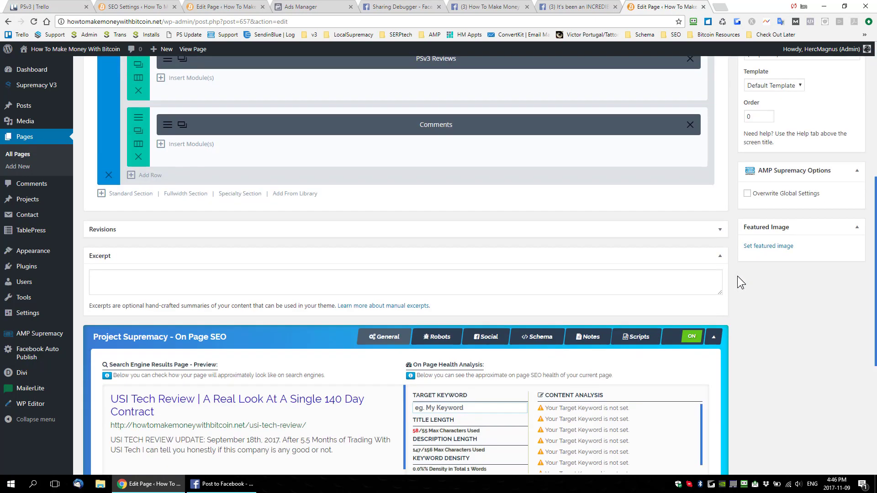
{"action": "scroll", "coordinate": [737, 276], "scroll_direction": "down", "scroll_amount": 4}
{"action": "scroll", "coordinate": [736, 276], "scroll_direction": "up", "scroll_amount": 7}
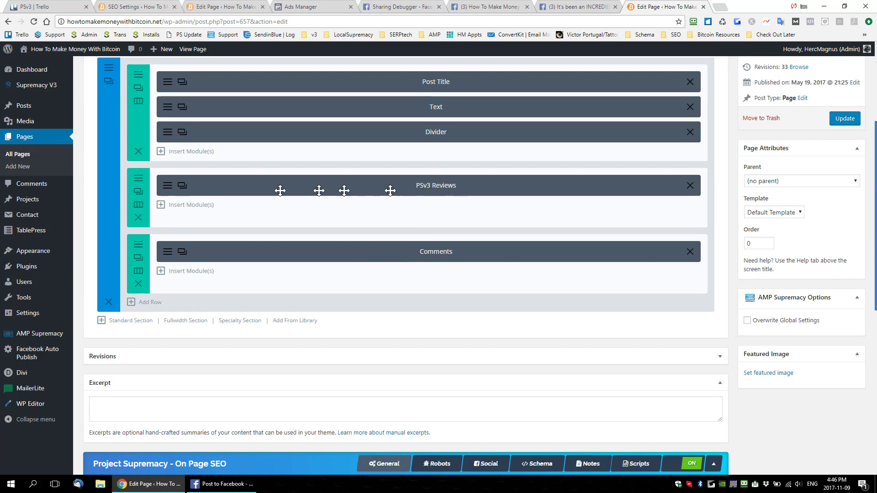
{"action": "left_click", "coordinate": [165, 185]}
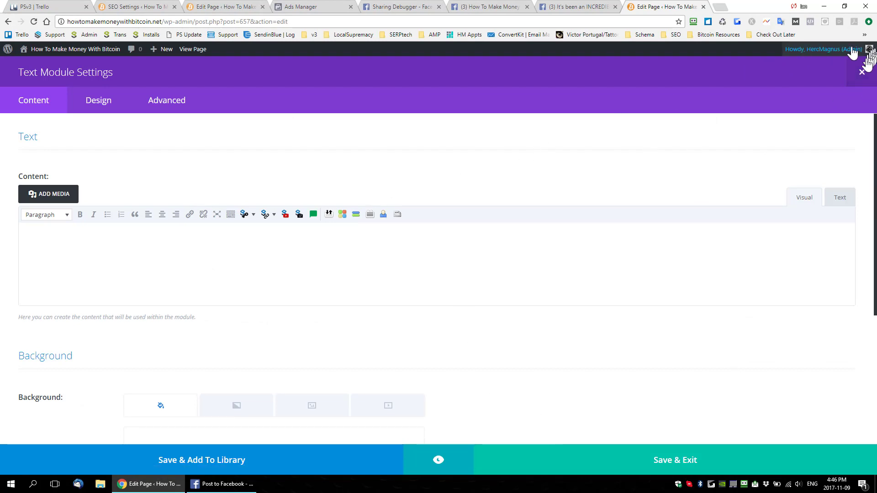
{"action": "left_click", "coordinate": [861, 72]}
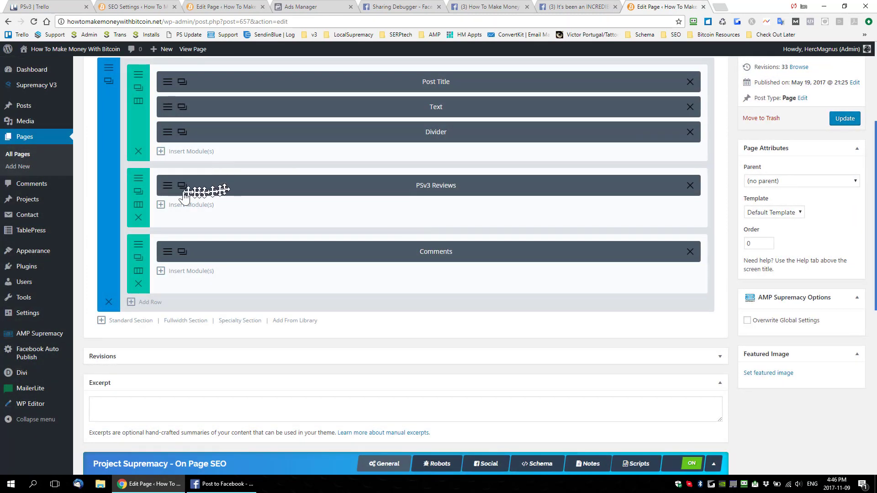
{"action": "left_click", "coordinate": [297, 188]}
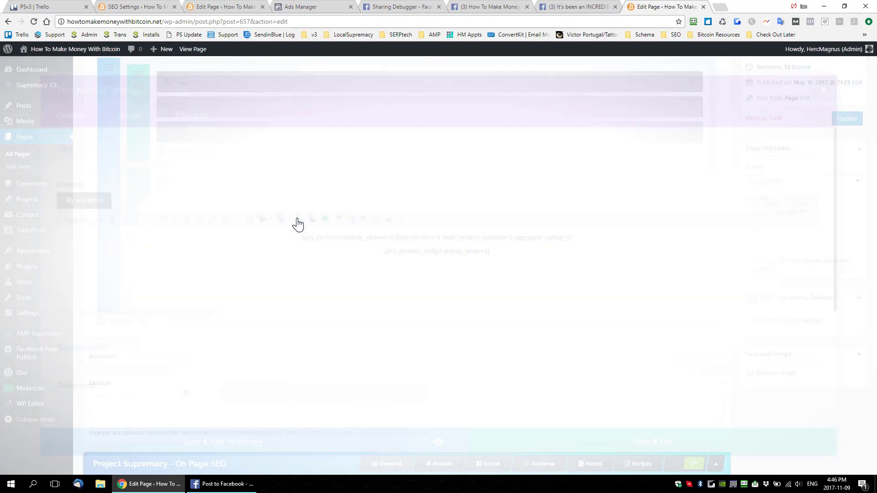
- Highlight the prs_reviews and prs_reviews_widget shortcodes in the text module's content
{"action": "left_click_drag", "start_coordinate": [284, 252], "coordinate": [616, 237]}
{"action": "left_click", "coordinate": [607, 244]}
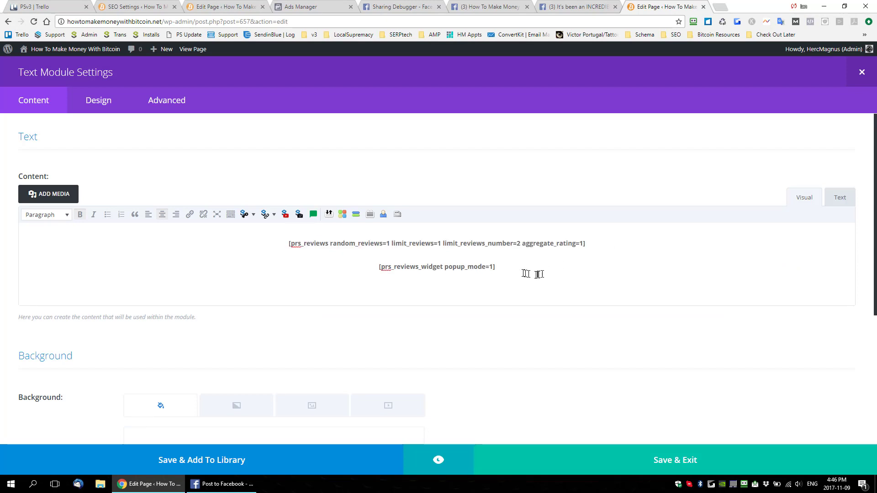
{"action": "left_click_drag", "start_coordinate": [515, 266], "coordinate": [391, 267]}
{"action": "left_click_drag", "start_coordinate": [288, 244], "coordinate": [583, 241]}
{"action": "left_click_drag", "start_coordinate": [518, 269], "coordinate": [362, 271]}
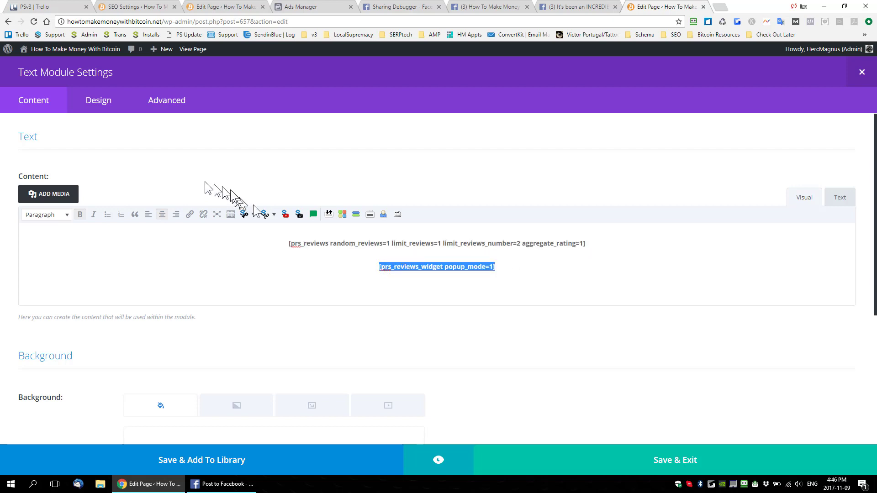
- View the live USI Tech Review page in a new tab and find the reviews block below the article
{"action": "right_click", "coordinate": [188, 51]}
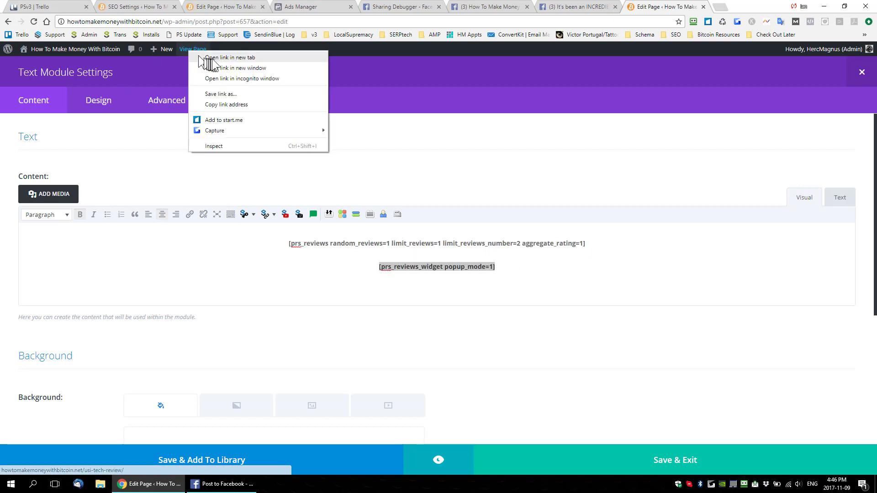
{"action": "left_click", "coordinate": [208, 60]}
{"action": "left_click", "coordinate": [715, 9]}
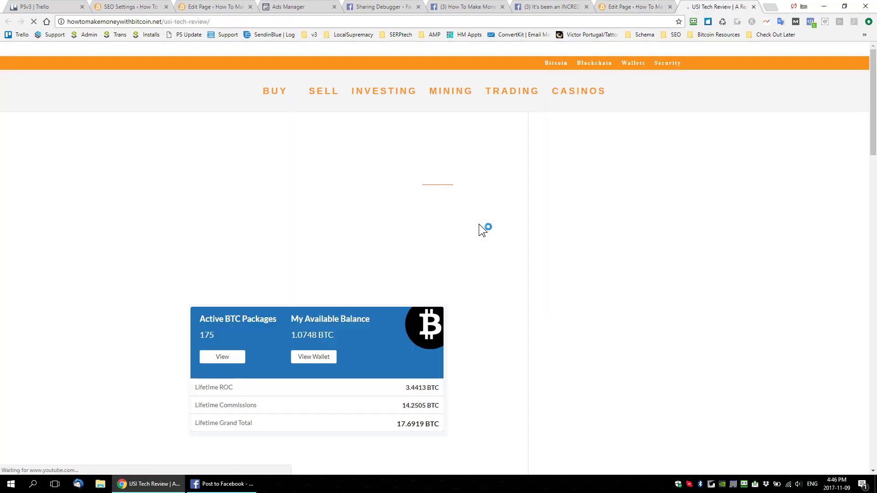
{"action": "scroll", "coordinate": [470, 235], "scroll_direction": "down", "scroll_amount": 5}
{"action": "scroll", "coordinate": [462, 246], "scroll_direction": "down", "scroll_amount": 20}
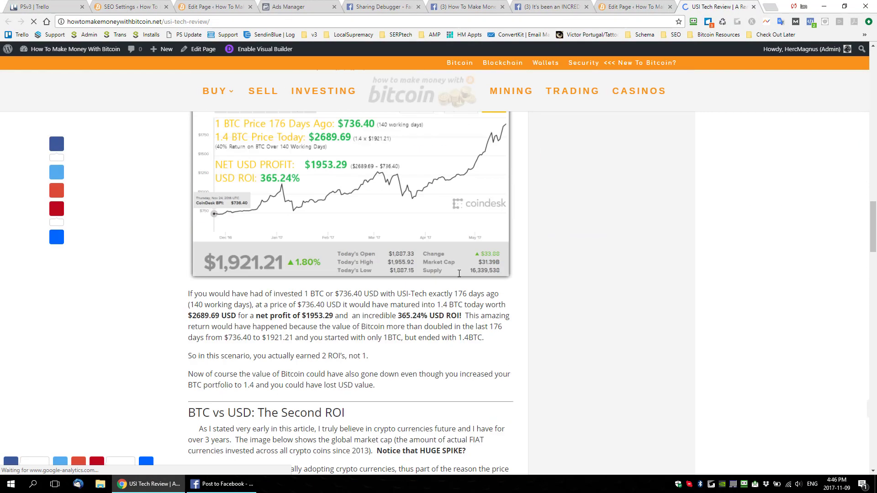
{"action": "scroll", "coordinate": [442, 299], "scroll_direction": "down", "scroll_amount": 15}
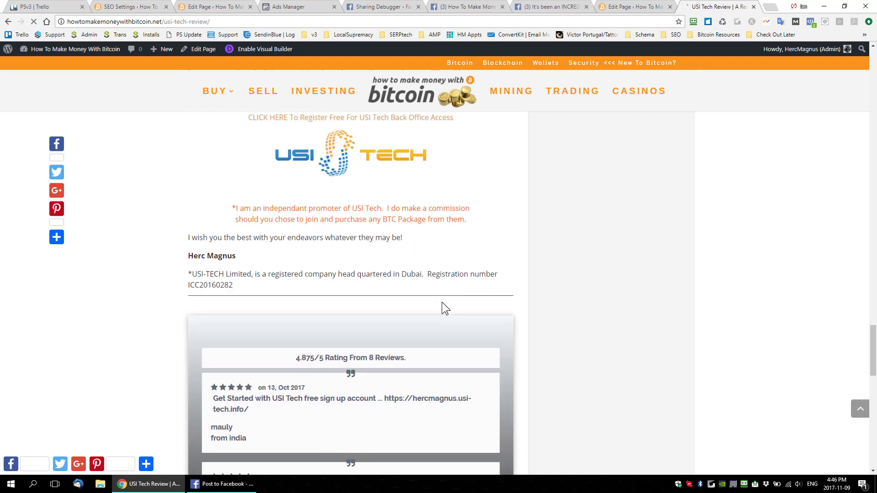
- Open the pop-up review submission form from the reviews block, look it over and close it
{"action": "scroll", "coordinate": [437, 295], "scroll_direction": "up", "scroll_amount": 1}
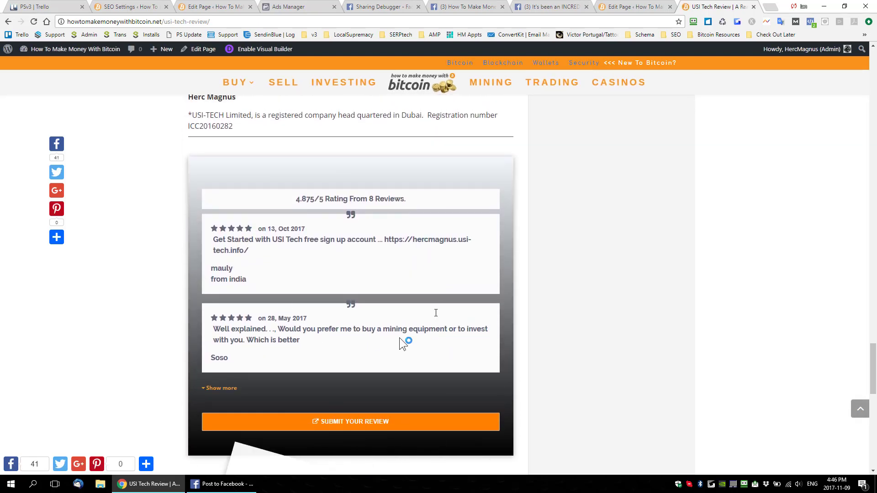
{"action": "left_click", "coordinate": [343, 422]}
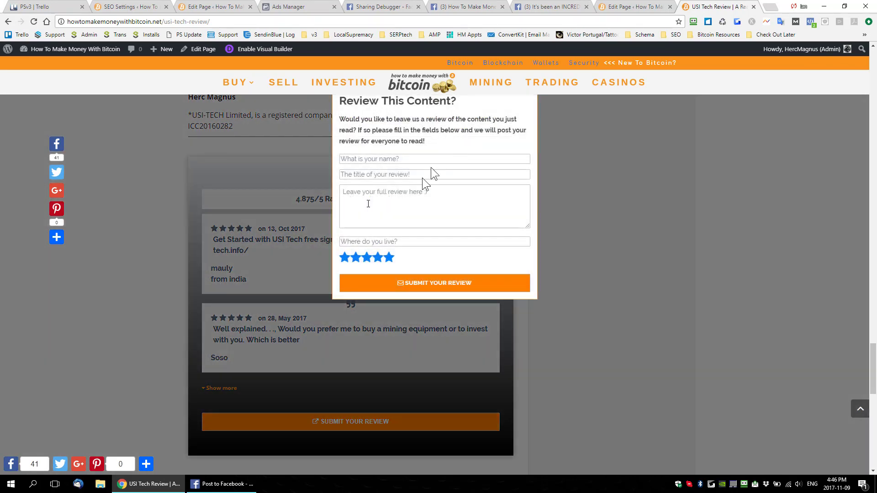
{"action": "left_click", "coordinate": [145, 286]}
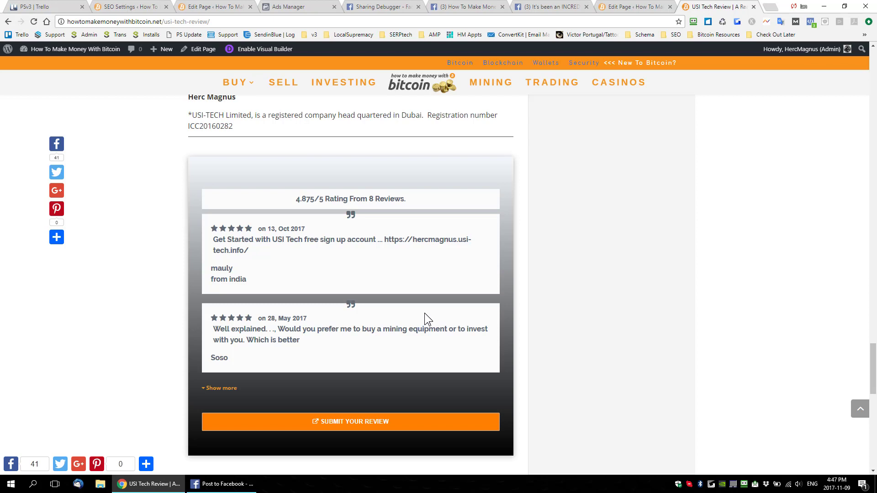
- Look at the PSv3 Trello board and open v3.projectsupremacy.com in a new browser tab
{"action": "left_click", "coordinate": [43, 7]}
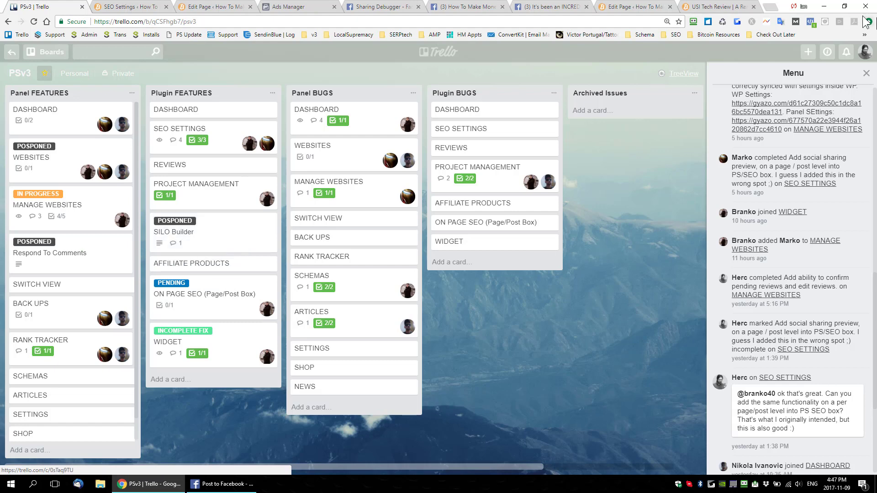
{"action": "left_click", "coordinate": [772, 7]}
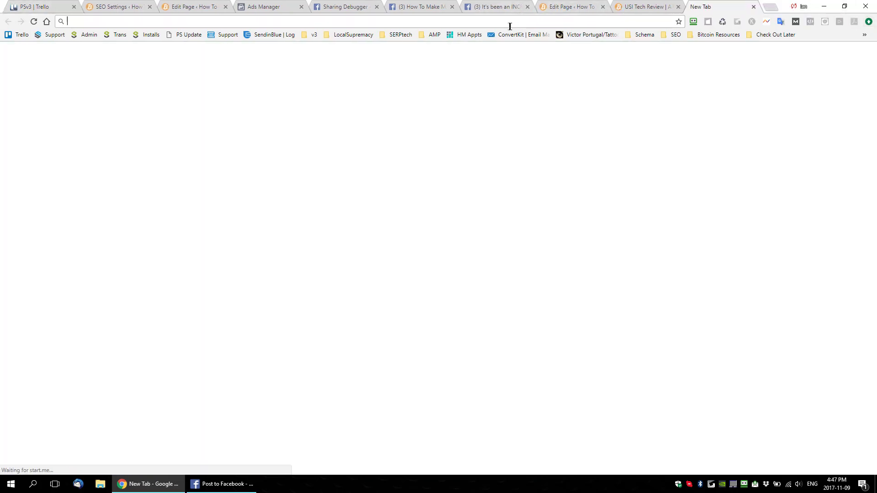
{"action": "type", "text": "v3."}
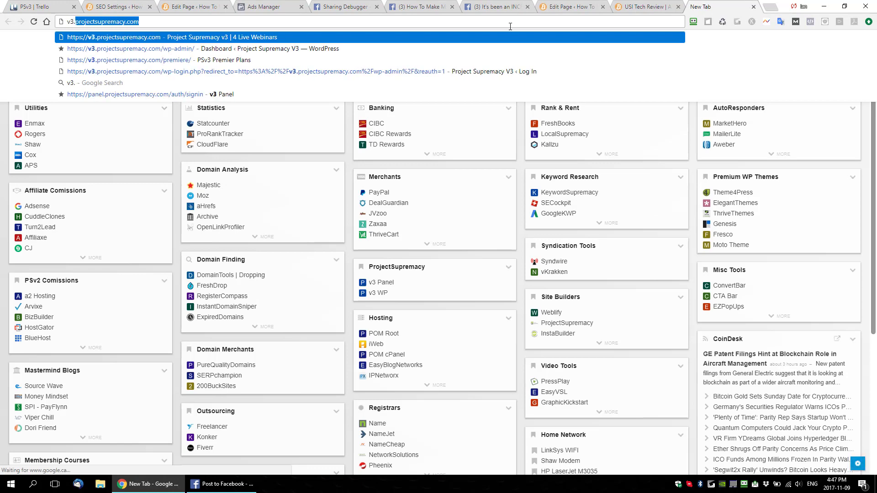
{"action": "key", "text": "Return"}
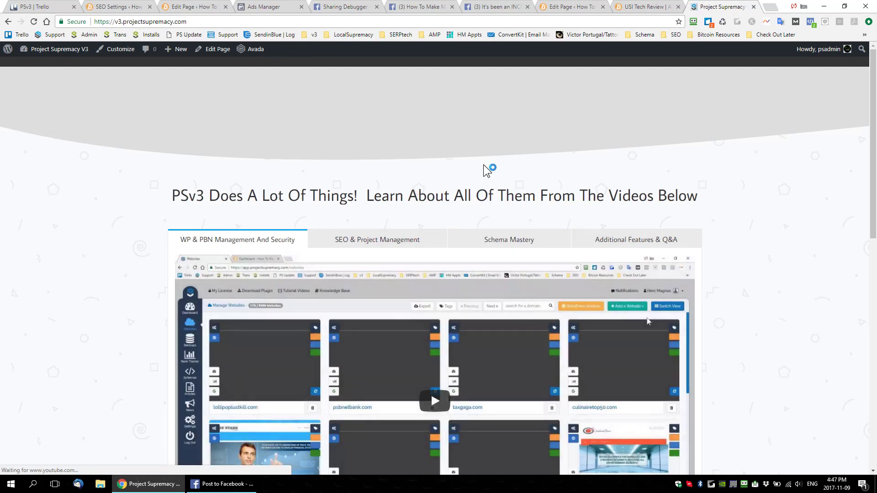
- Look through the feature videos on the sales page, switching from WP & PBN Management And Security to SEO & Project Management and Schema Mastery
{"action": "scroll", "coordinate": [481, 169], "scroll_direction": "down", "scroll_amount": 2}
{"action": "scroll", "coordinate": [485, 171], "scroll_direction": "down", "scroll_amount": 2}
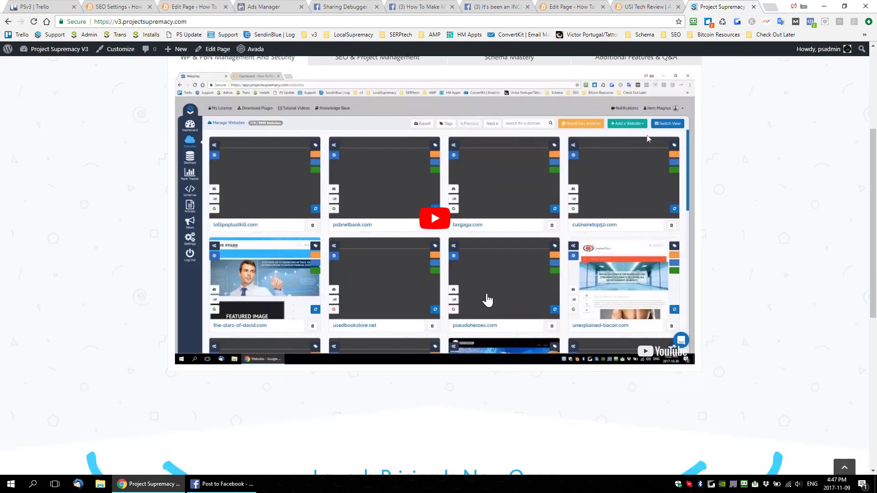
{"action": "scroll", "coordinate": [485, 300], "scroll_direction": "down", "scroll_amount": 2}
{"action": "scroll", "coordinate": [485, 296], "scroll_direction": "up", "scroll_amount": 7}
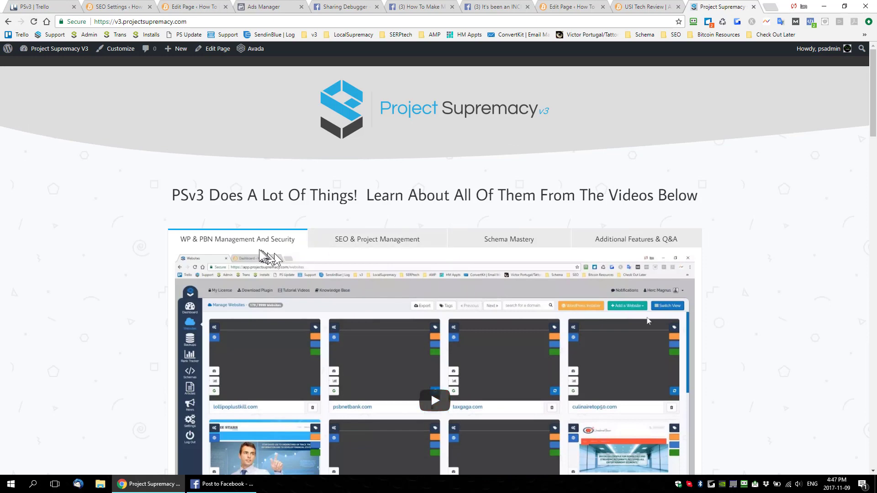
{"action": "left_click", "coordinate": [361, 242]}
{"action": "left_click", "coordinate": [279, 247]}
{"action": "left_click", "coordinate": [366, 242]}
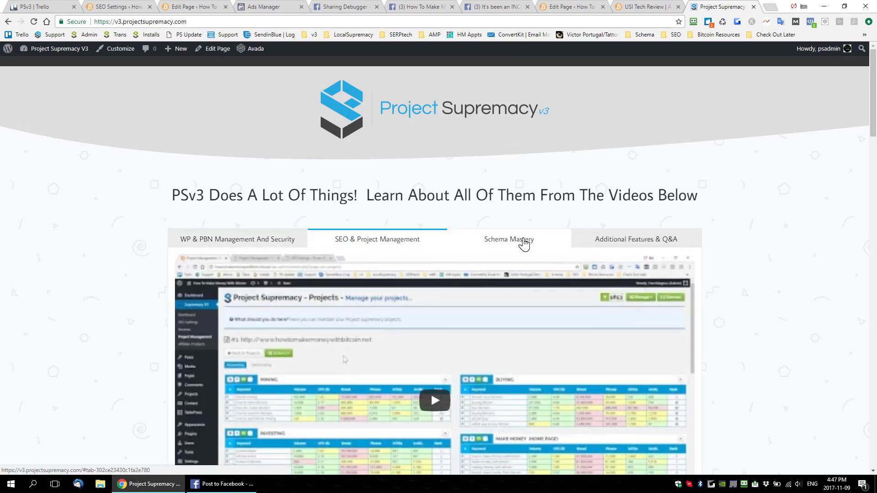
{"action": "left_click", "coordinate": [523, 241]}
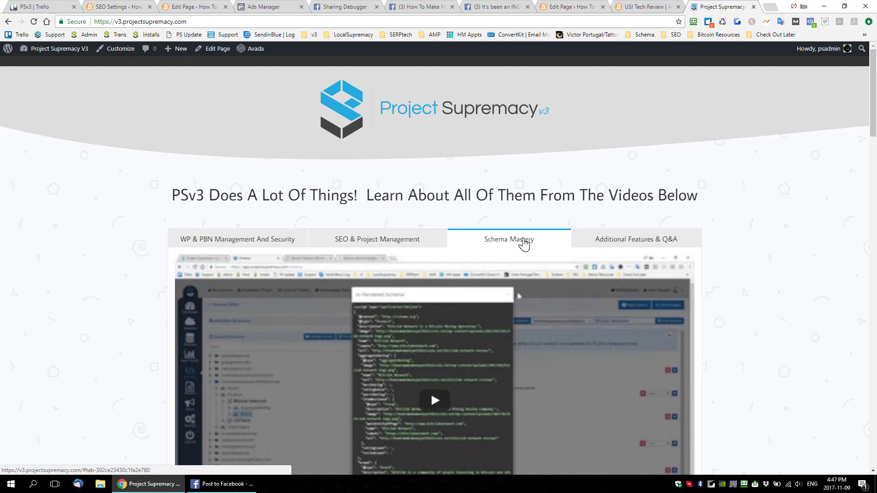
- View the launch pricing offer and the comments below it, and open the PSv3 launch plans page from the offer
{"action": "scroll", "coordinate": [523, 244], "scroll_direction": "down", "scroll_amount": 1}
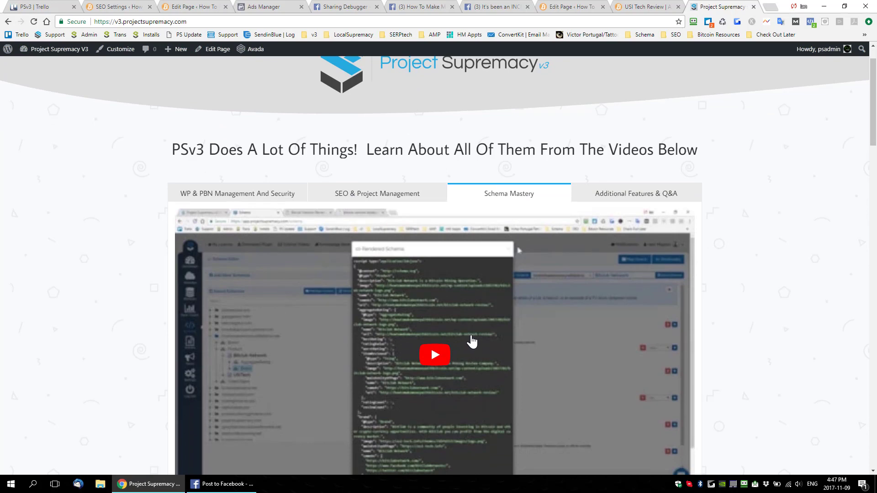
{"action": "scroll", "coordinate": [472, 341], "scroll_direction": "down", "scroll_amount": 7}
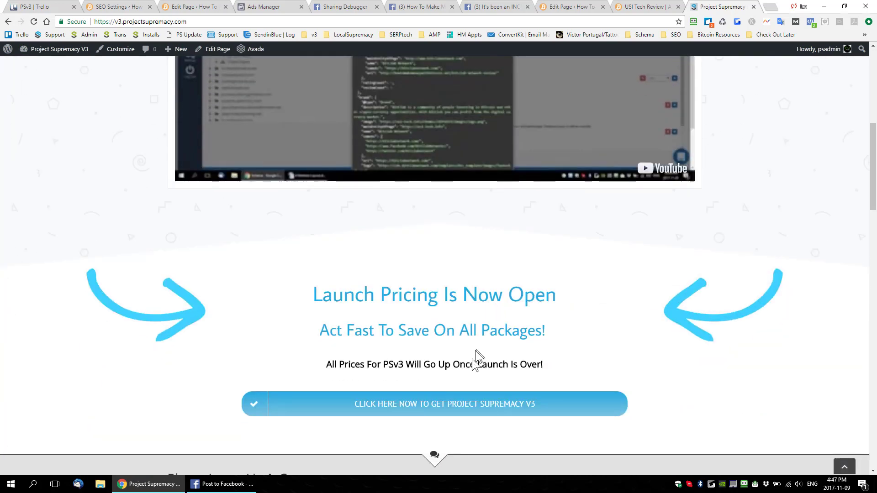
{"action": "left_click", "coordinate": [438, 404]}
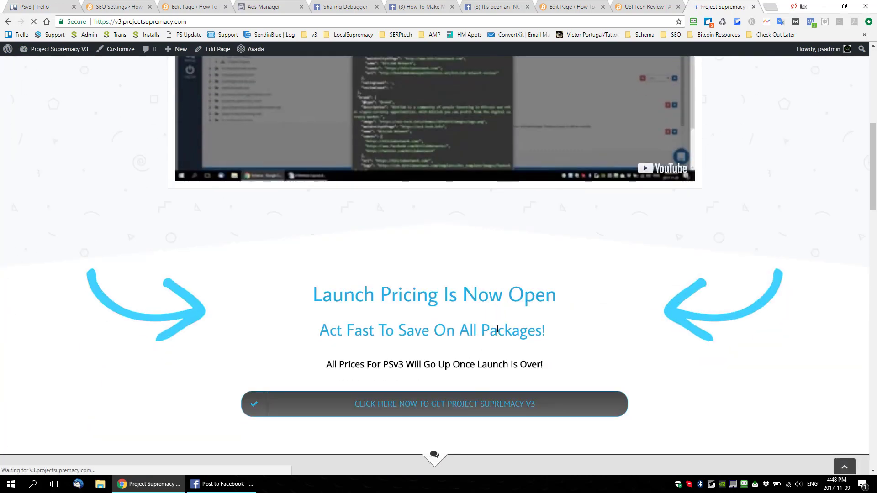
{"action": "scroll", "coordinate": [504, 388], "scroll_direction": "down", "scroll_amount": 2}
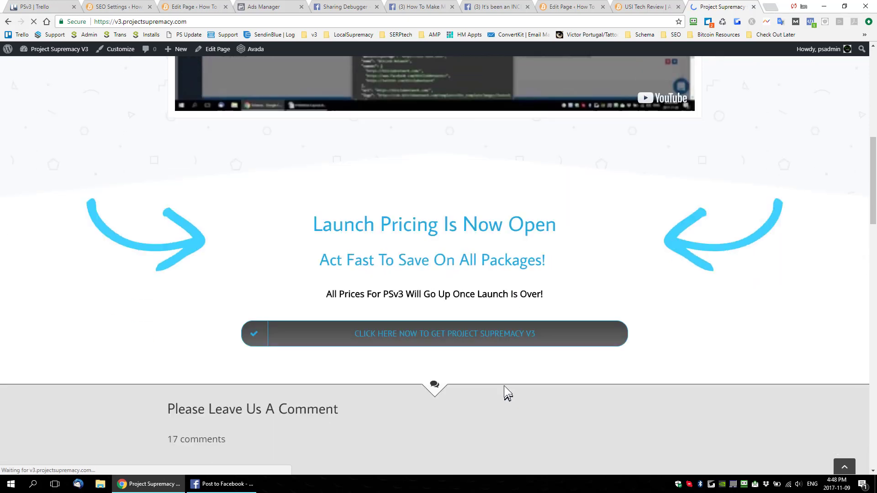
{"action": "scroll", "coordinate": [504, 392], "scroll_direction": "down", "scroll_amount": 4}
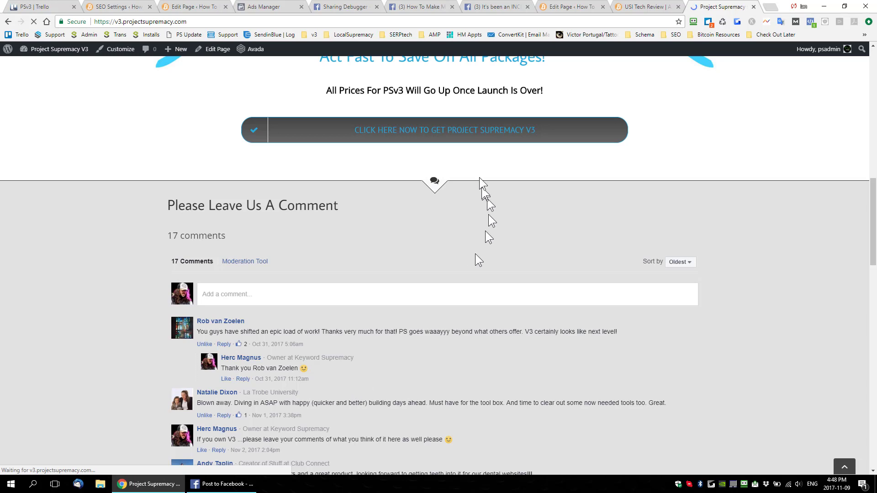
{"action": "left_click", "coordinate": [445, 139]}
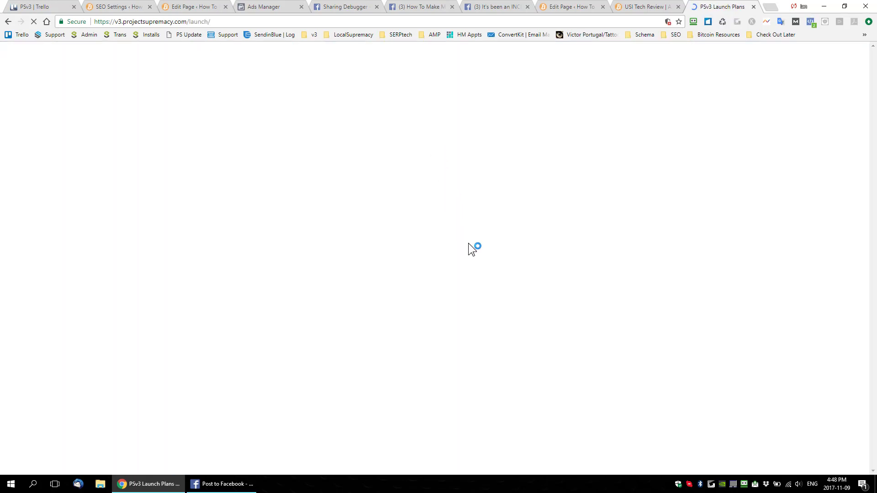
- Compare the prices and features of the Pro, Agency and Personal plans on the launch page
{"action": "scroll", "coordinate": [506, 249], "scroll_direction": "down", "scroll_amount": 3}
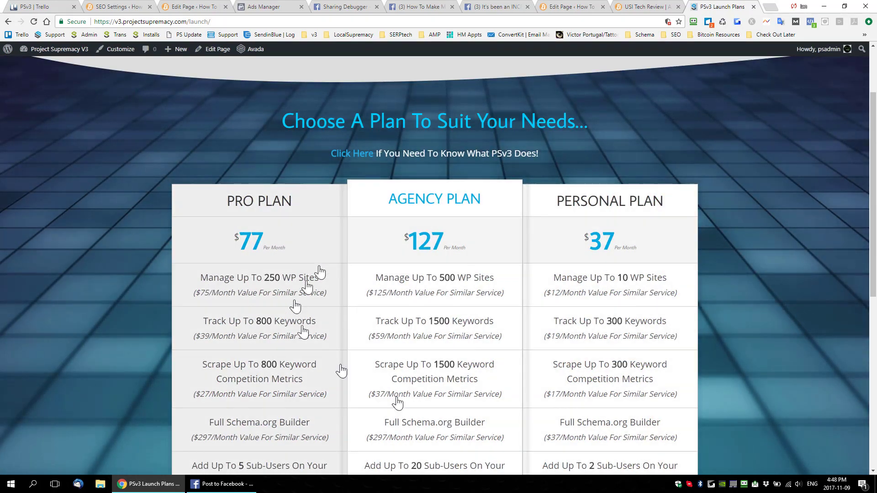
{"action": "scroll", "coordinate": [526, 356], "scroll_direction": "down", "scroll_amount": 2}
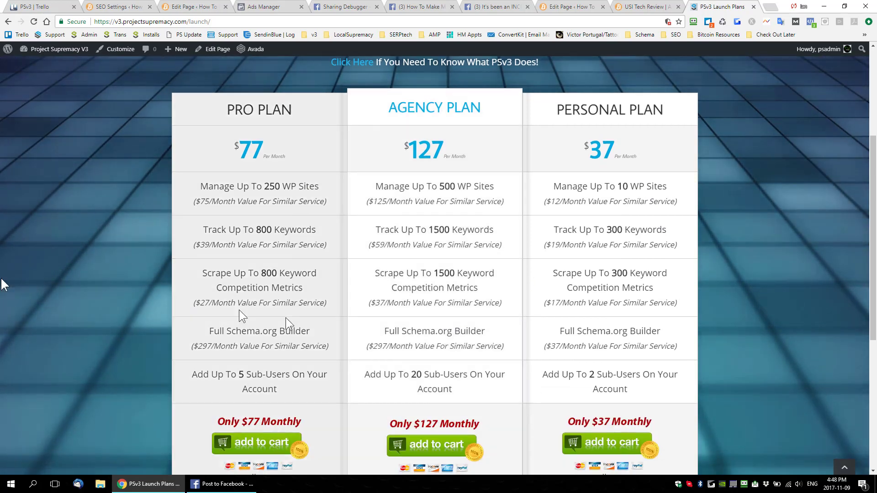
{"action": "scroll", "coordinate": [288, 294], "scroll_direction": "up", "scroll_amount": 4}
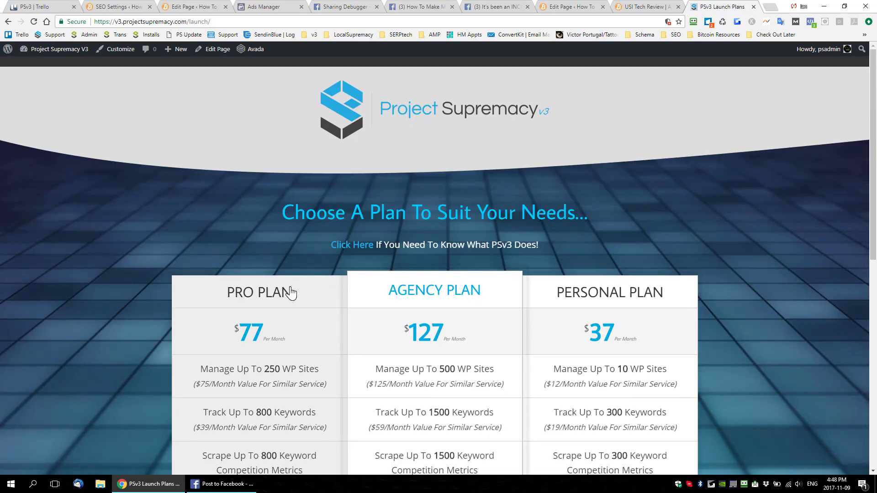